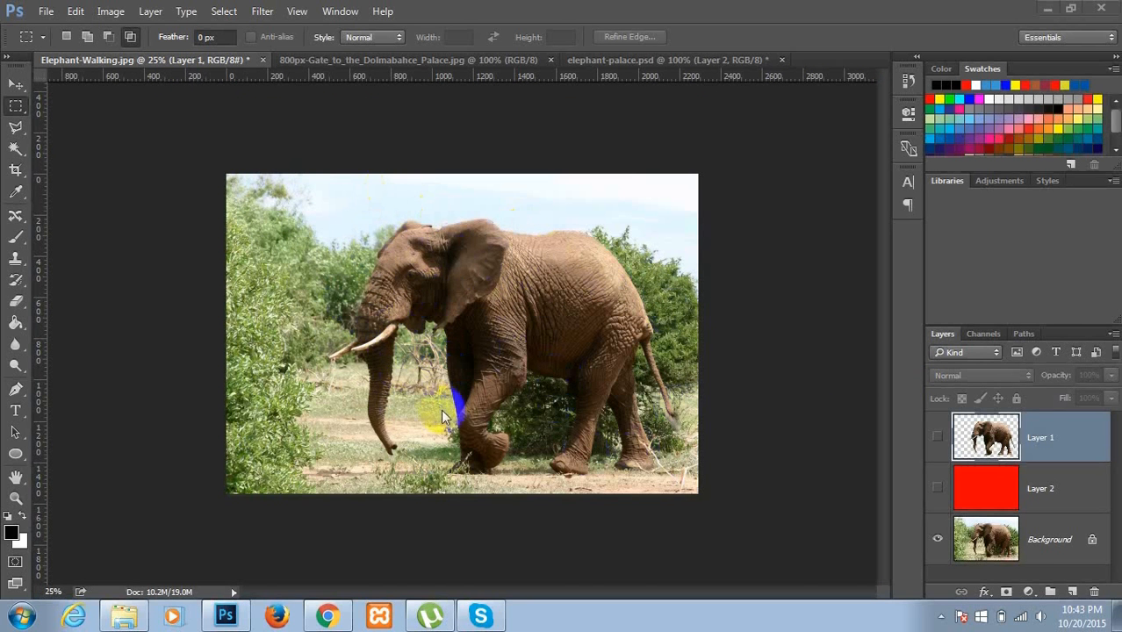
# - Look over the palace gate photo and the elephant-palace.psd composite, and ready the Polygonal Lasso tool on Elephant-Walking.jpg
pyautogui.click(373, 62)
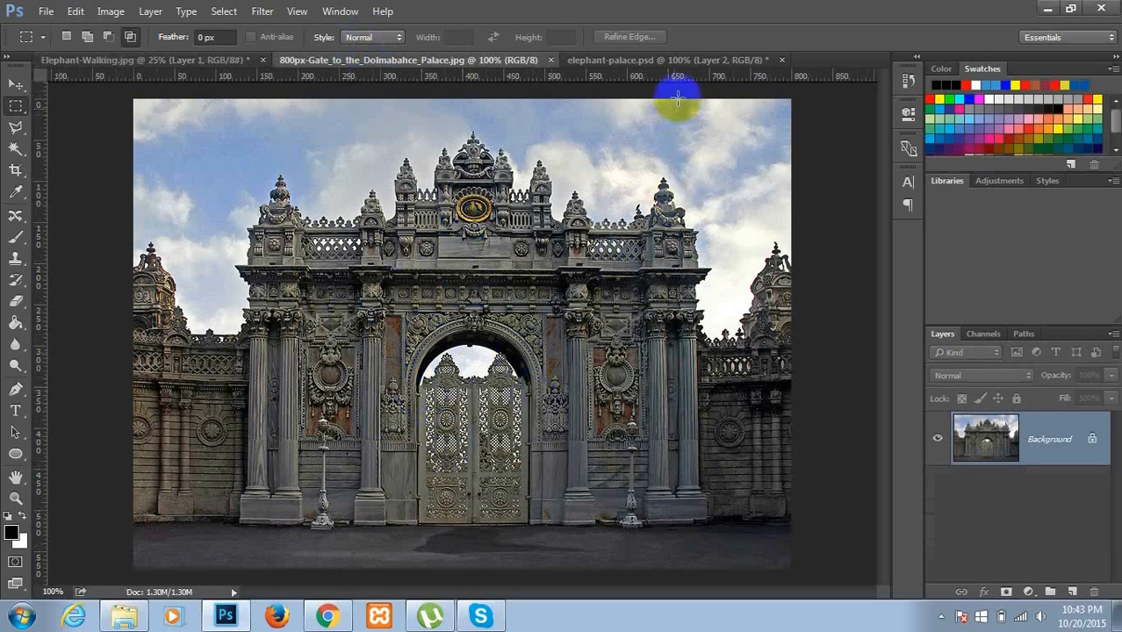
pyautogui.click(698, 61)
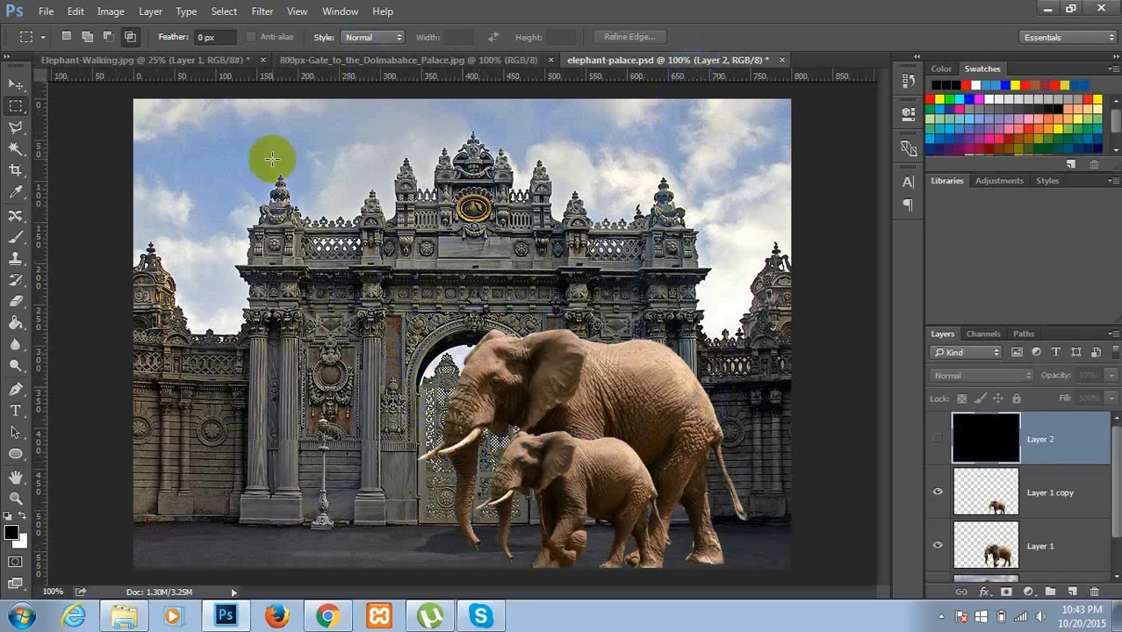
pyautogui.click(114, 60)
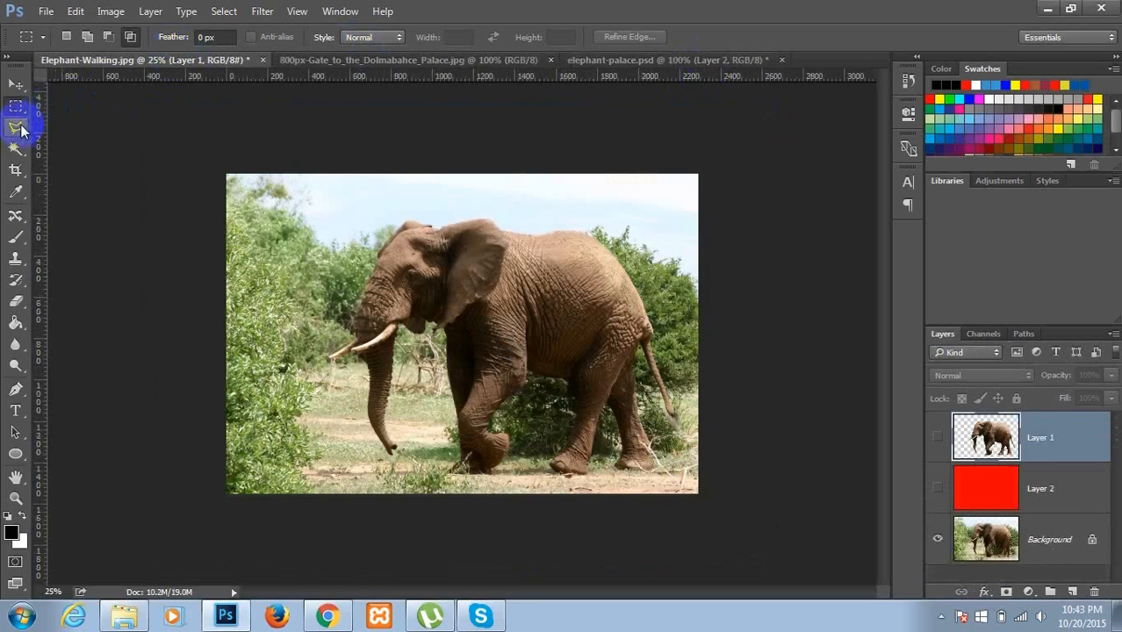
pyautogui.click(20, 128)
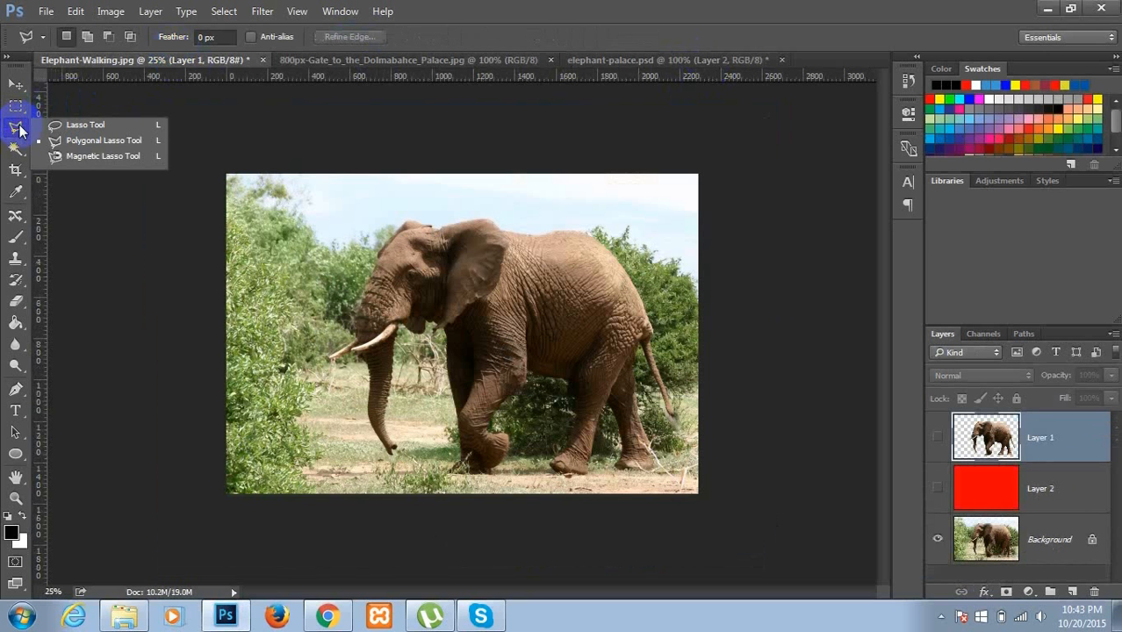
pyautogui.click(19, 129)
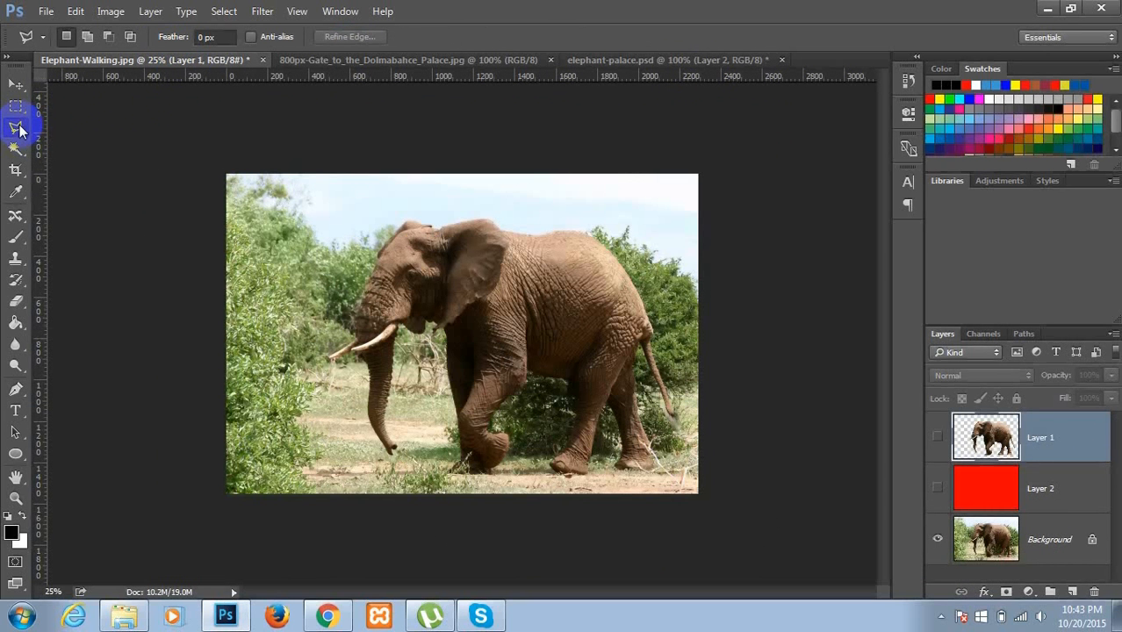
pyautogui.click(344, 61)
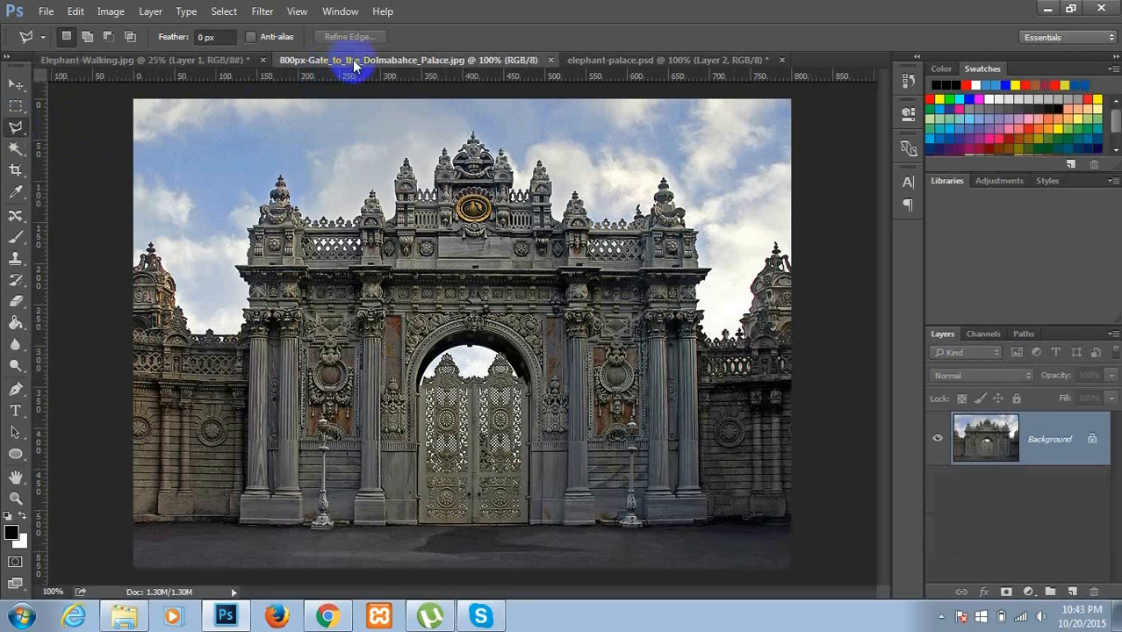
pyautogui.click(639, 59)
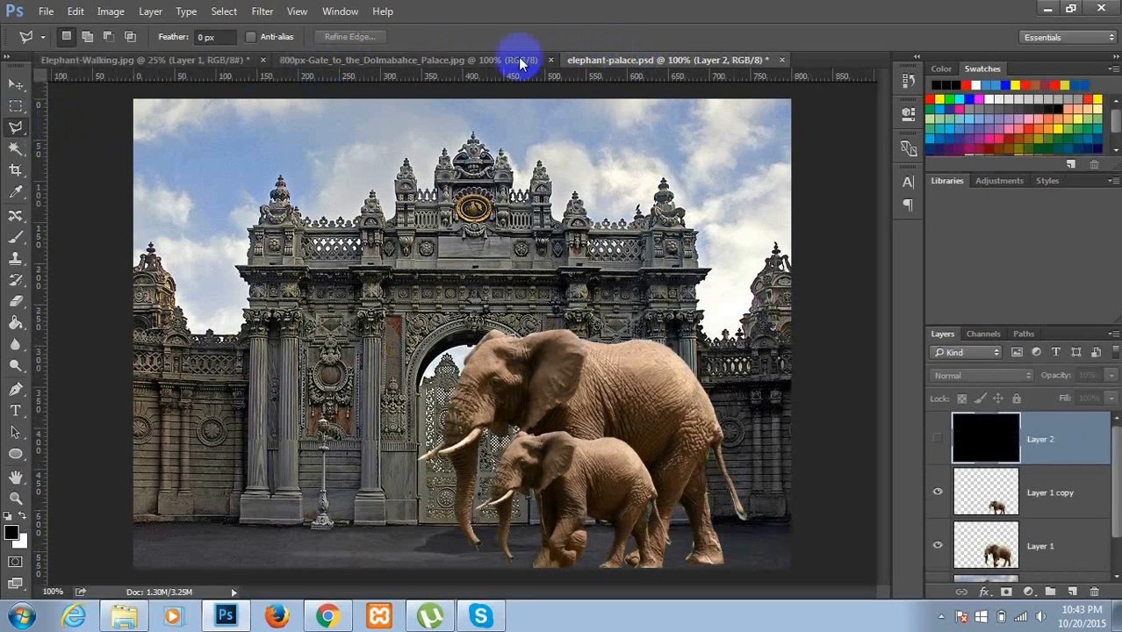
pyautogui.click(180, 60)
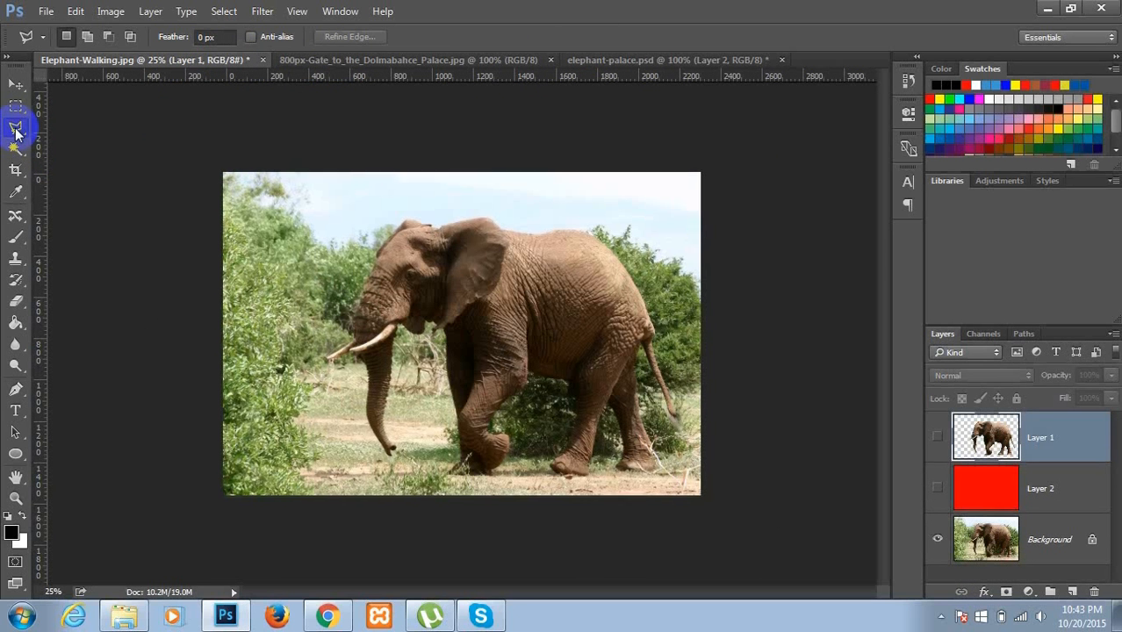
# - Trace the elephant with the Polygonal Lasso from the raised front foot around the front legs and trunk up to the forehead
pyautogui.hotkey('ctrl', '+')
pyautogui.hotkey('ctrl', '+')
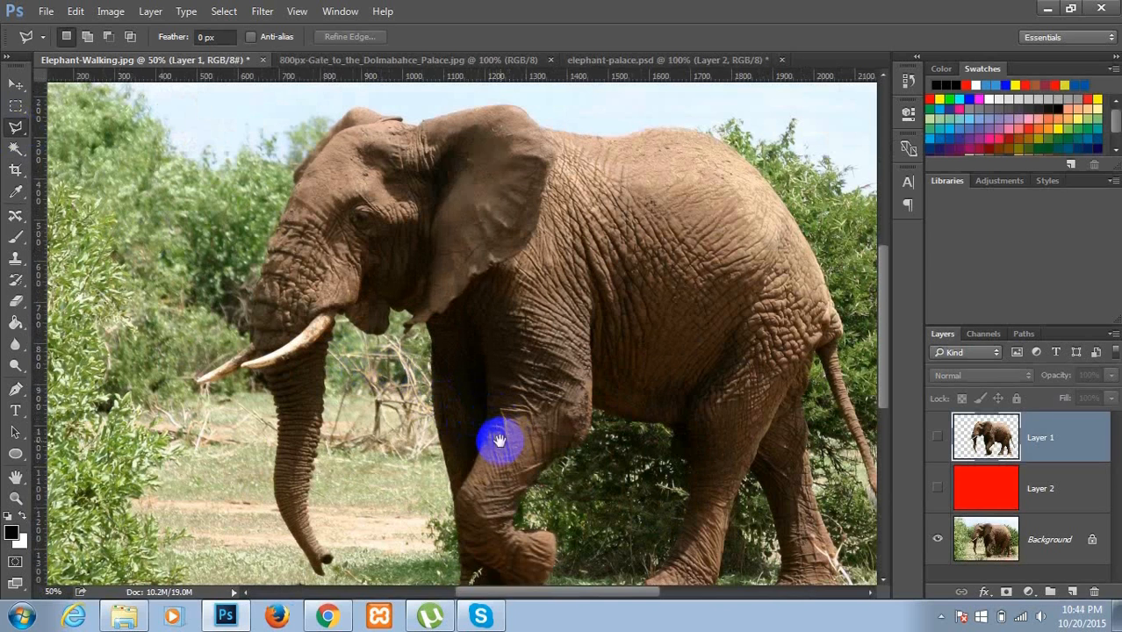
pyautogui.moveTo(498, 440); pyautogui.dragTo(485, 385)
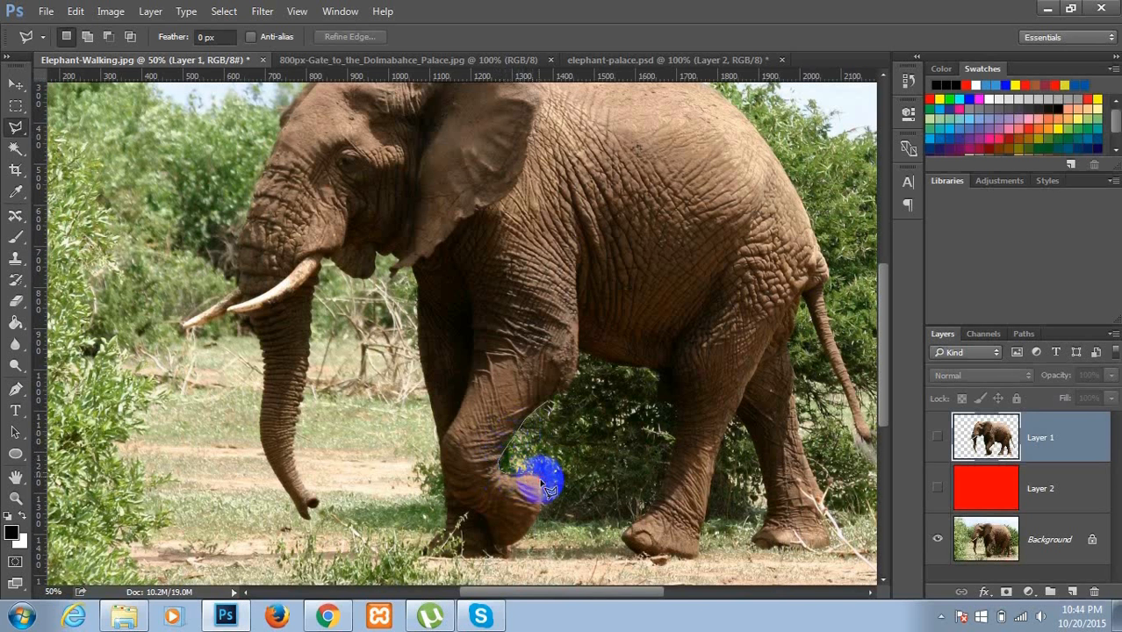
pyautogui.click(539, 481)
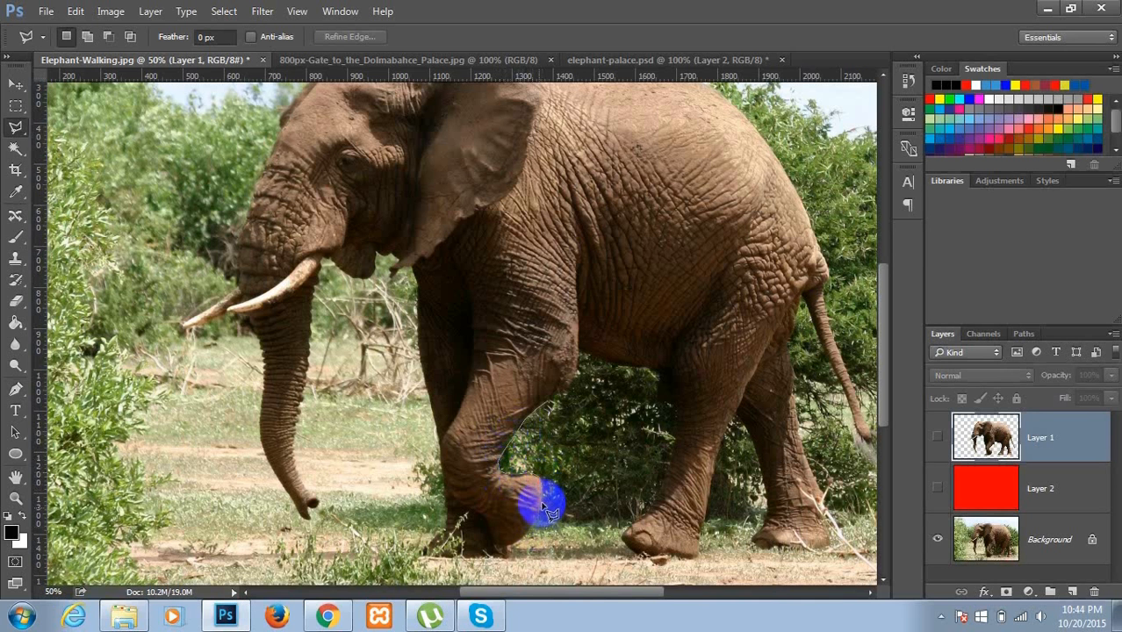
pyautogui.click(542, 503)
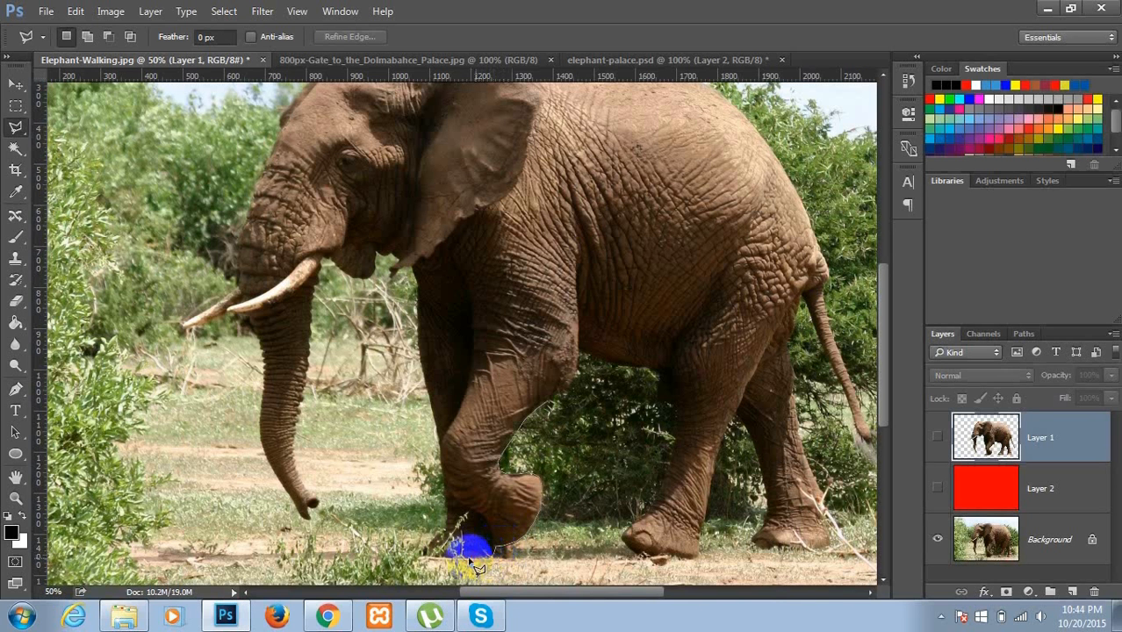
pyautogui.click(426, 556)
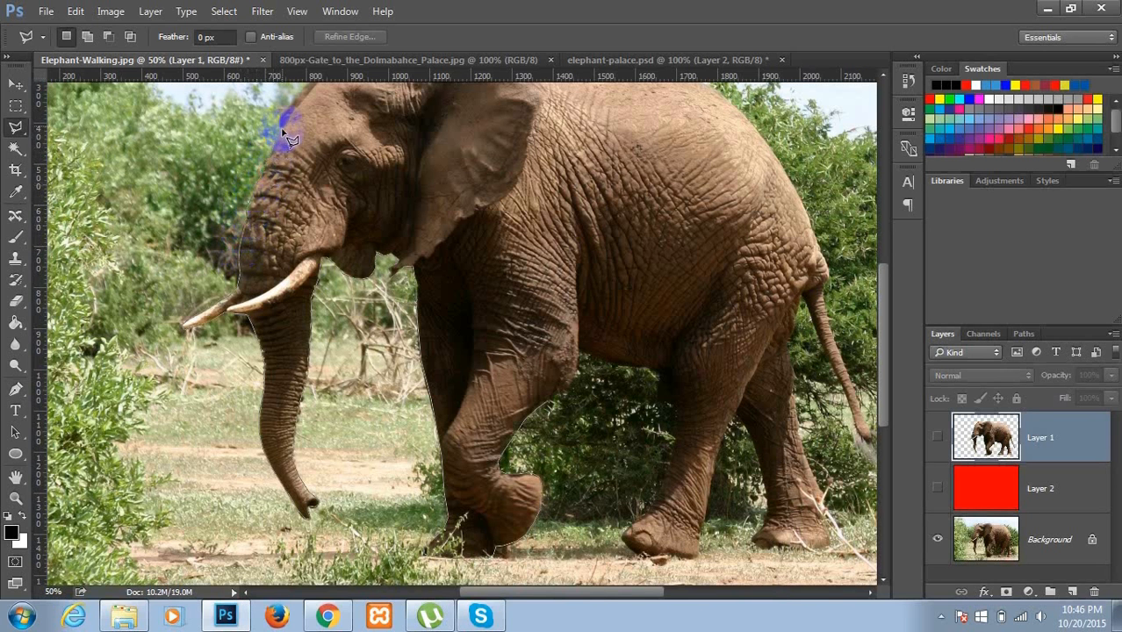
pyautogui.click(308, 86)
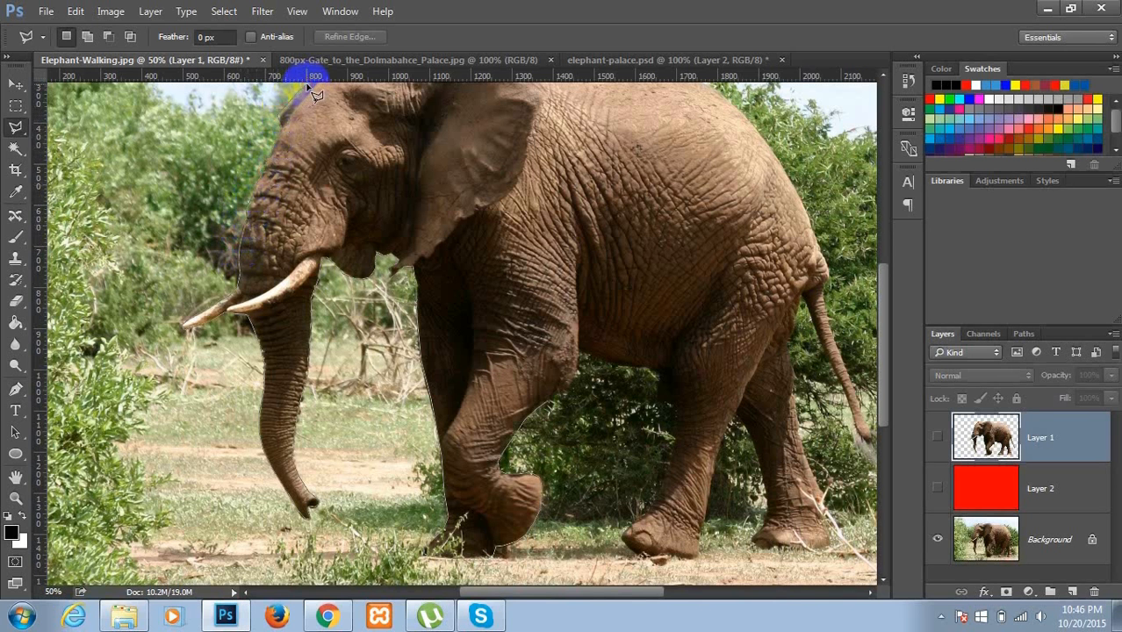
# - Continue the lasso outline over the top of the head, along the ear and across the elephant's back
pyautogui.press('space')
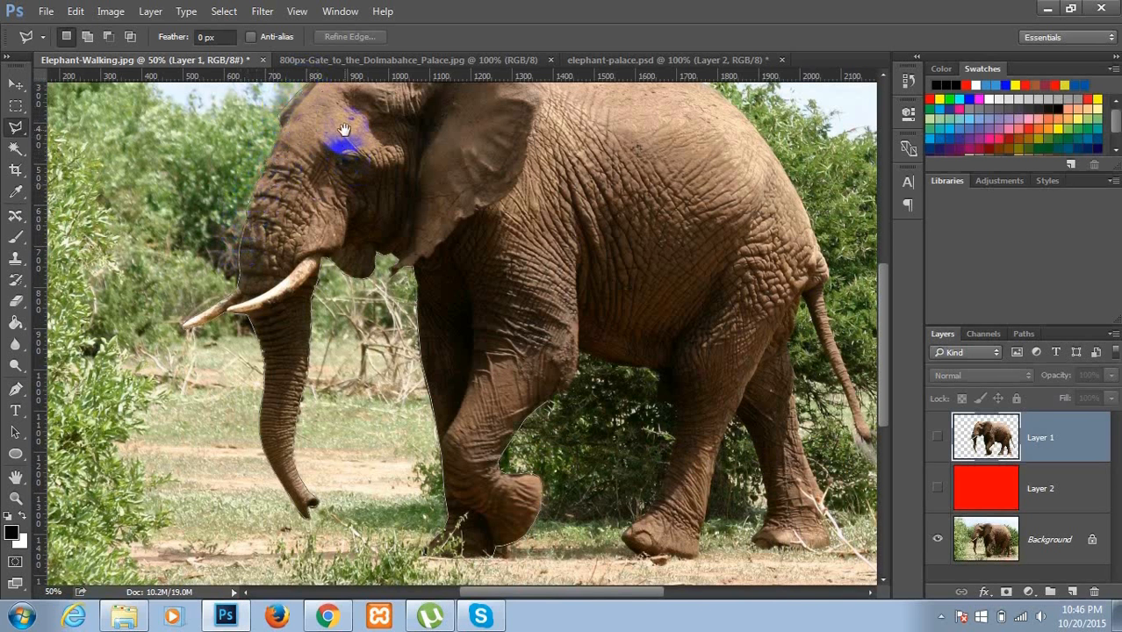
pyautogui.moveTo(343, 130); pyautogui.dragTo(337, 249)
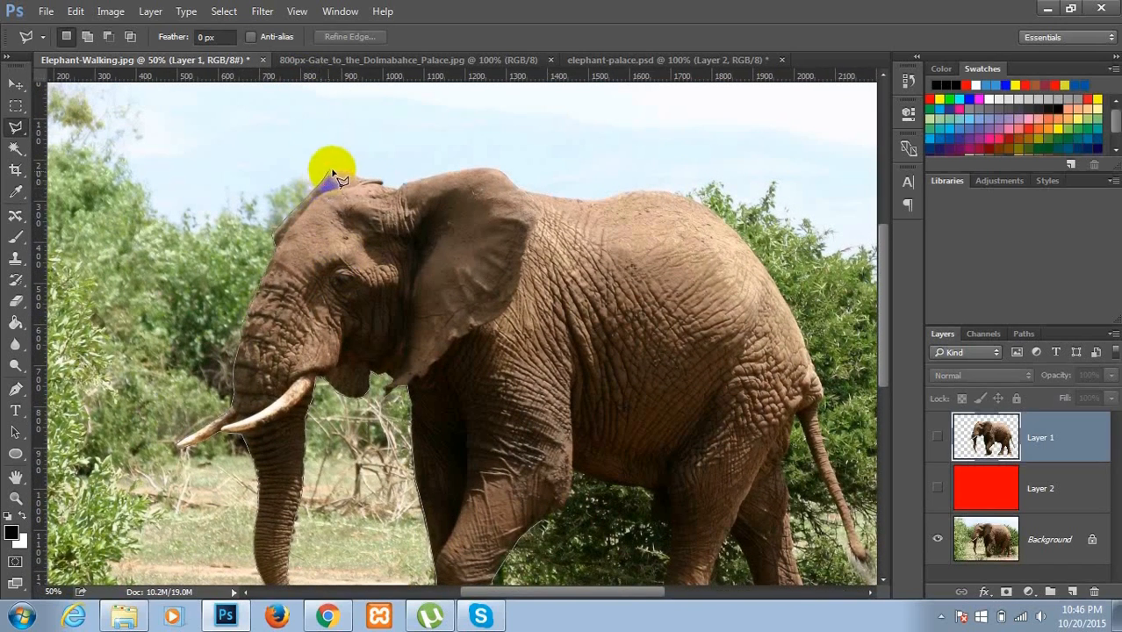
pyautogui.click(333, 170)
pyautogui.click(343, 168)
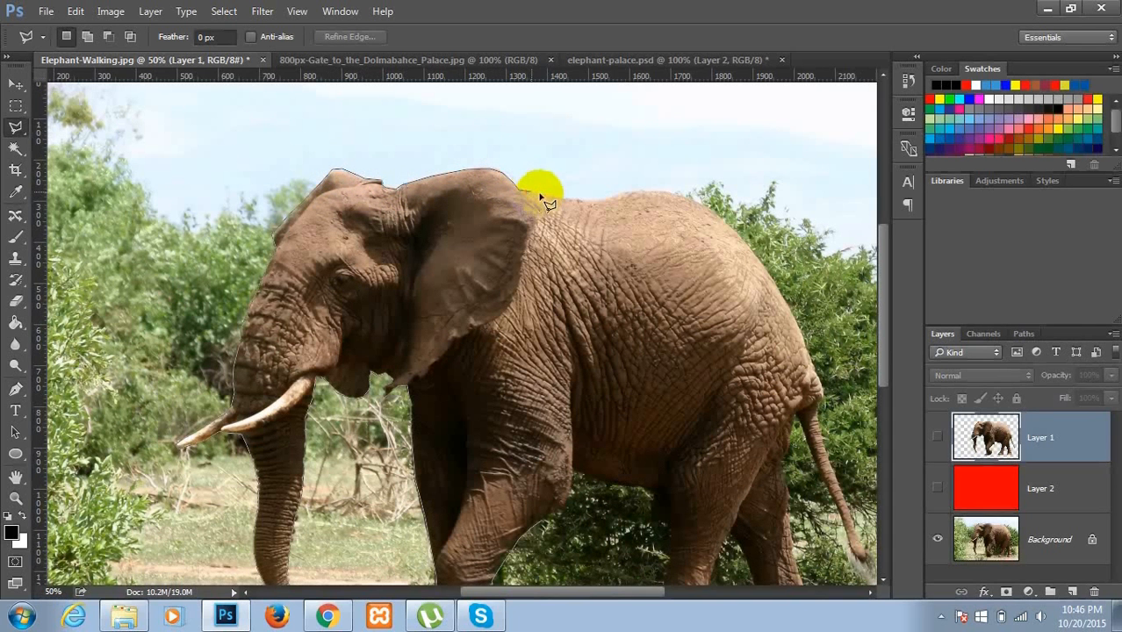
pyautogui.click(634, 193)
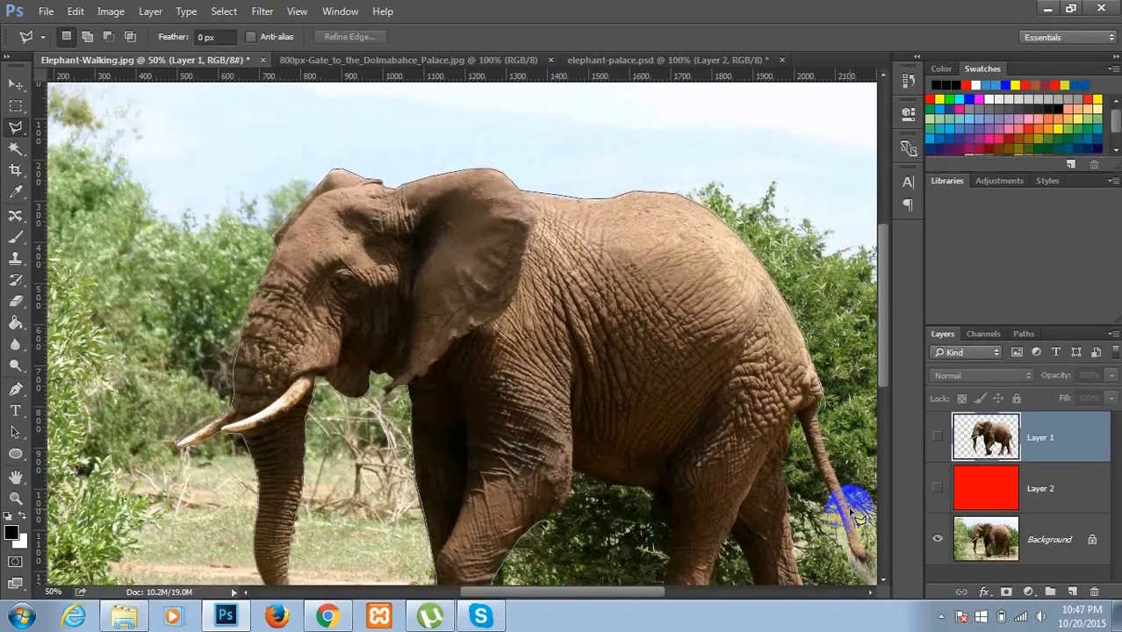
# - Trace the tail, hind legs and belly, and close the lasso selection at the raised front leg
pyautogui.moveTo(849, 509); pyautogui.dragTo(695, 280)
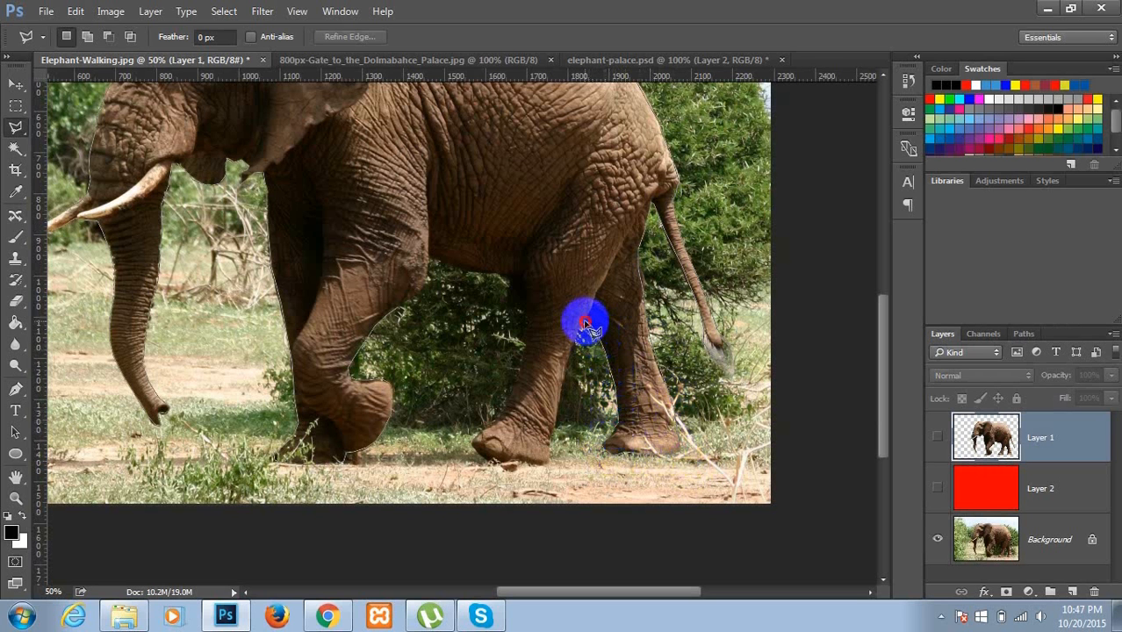
pyautogui.click(564, 372)
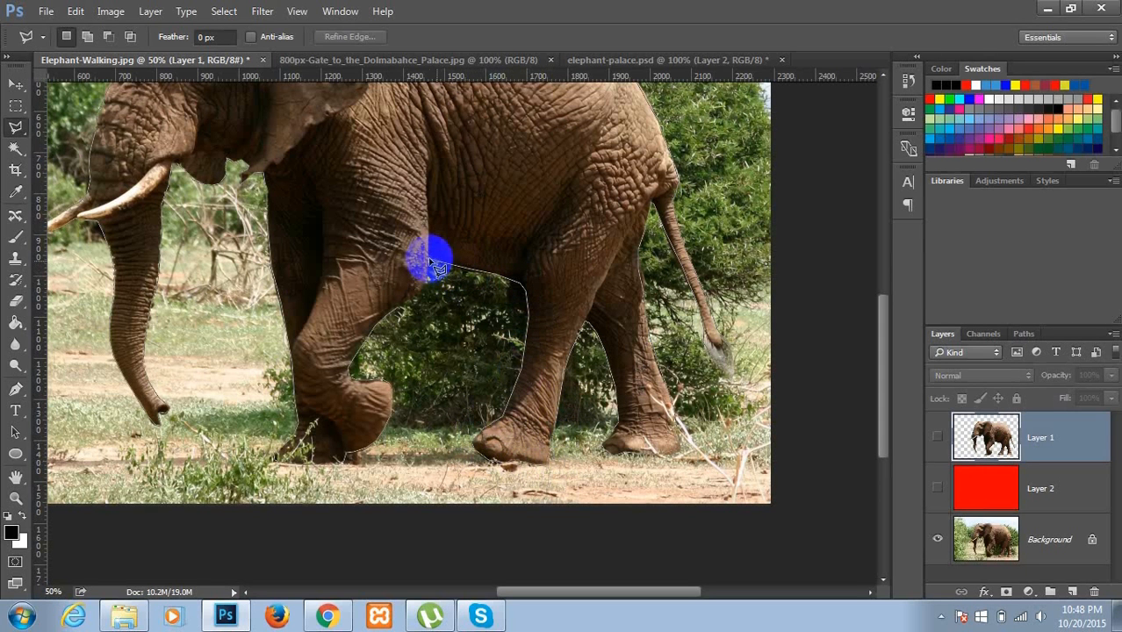
pyautogui.click(400, 315)
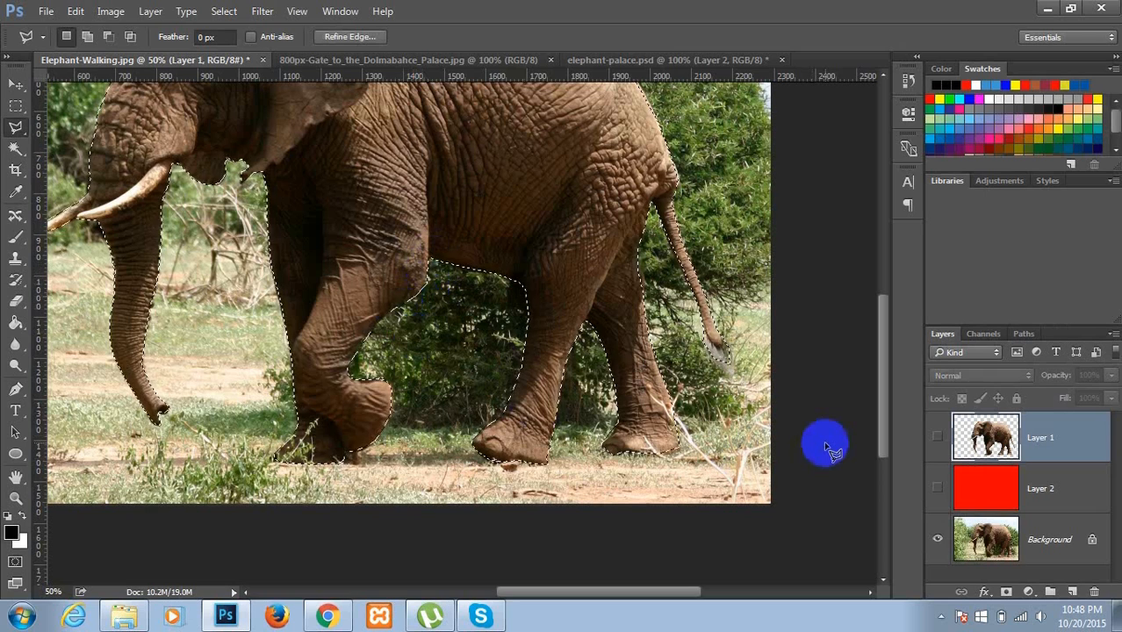
# - Copy the selected elephant and paste it as a new layer directly above the Background layer
pyautogui.hotkey('ctrl', '-')
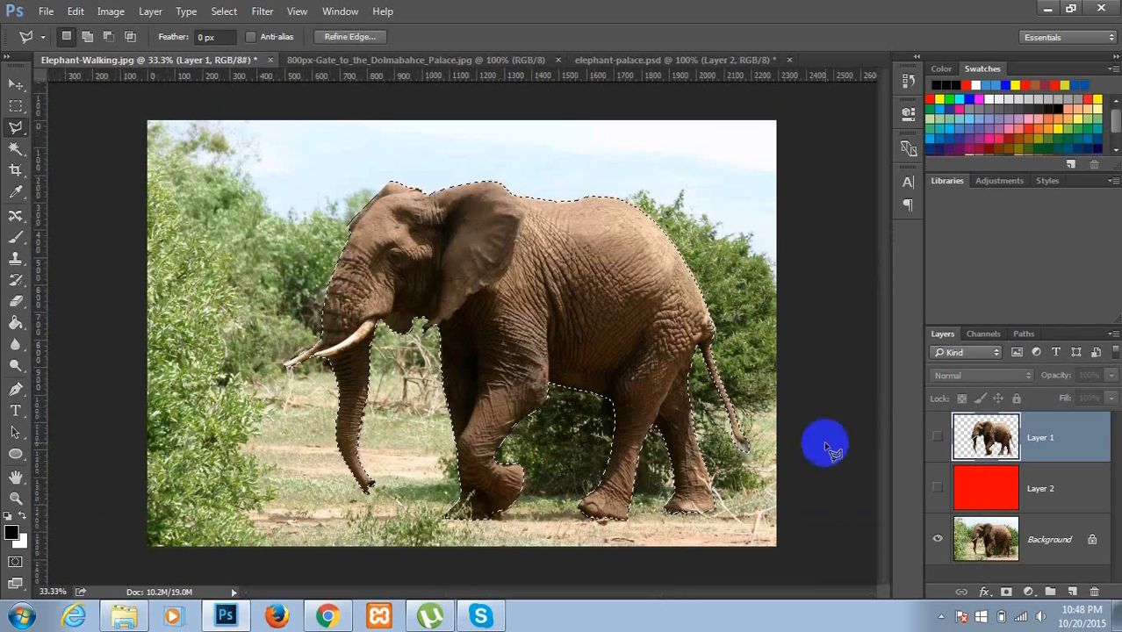
pyautogui.hotkey('ctrl', 'c')
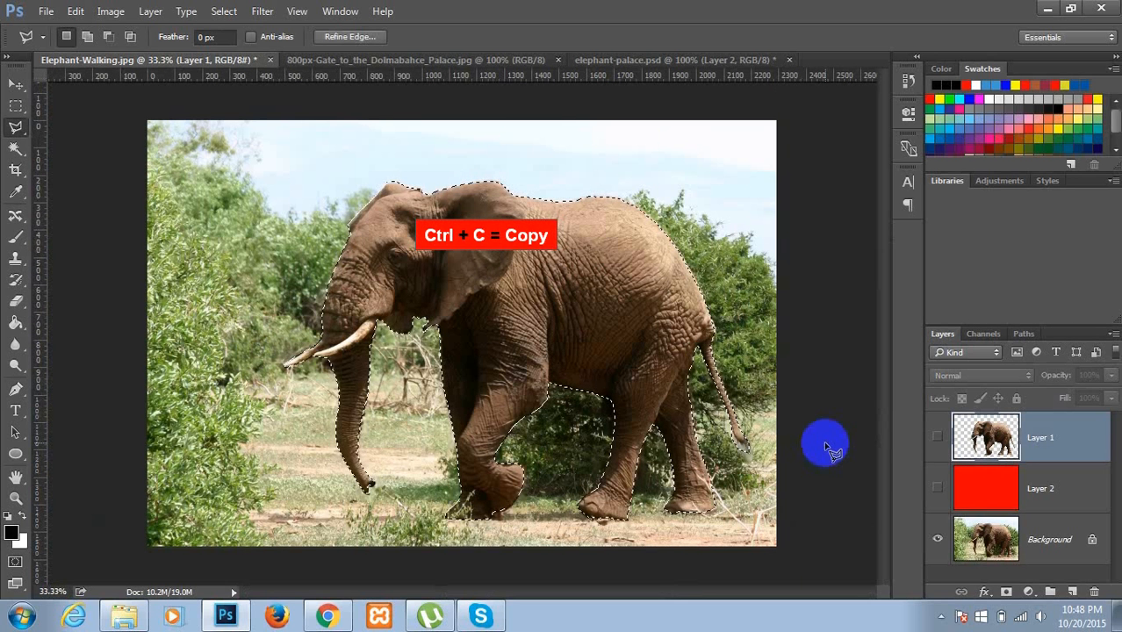
pyautogui.click(1041, 550)
pyautogui.hotkey('ctrl', 'v')
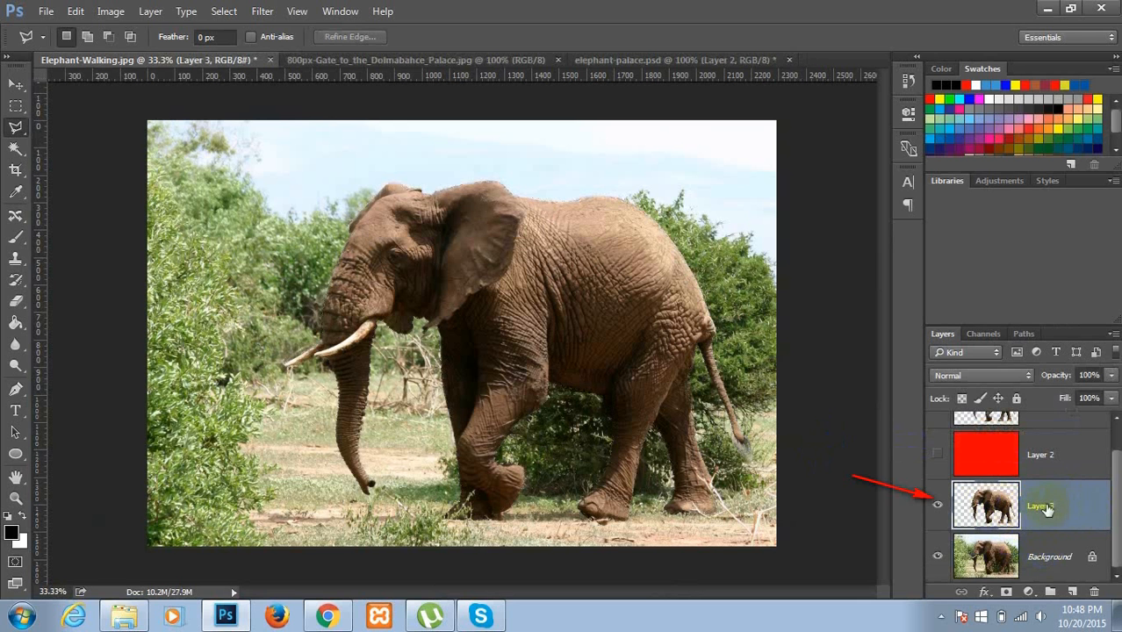
# - Delete the old hidden layers, the red Layer 2 and the earlier elephant cutout Layer 1
pyautogui.click(1058, 462)
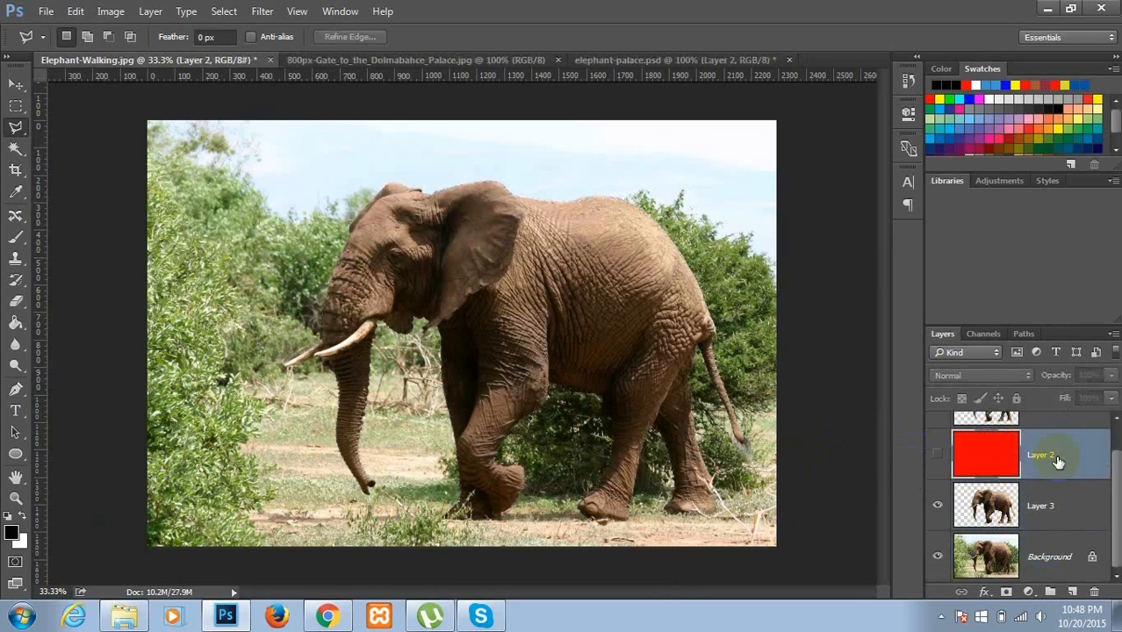
pyautogui.press('Delete')
pyautogui.click(1062, 445)
pyautogui.press('Delete')
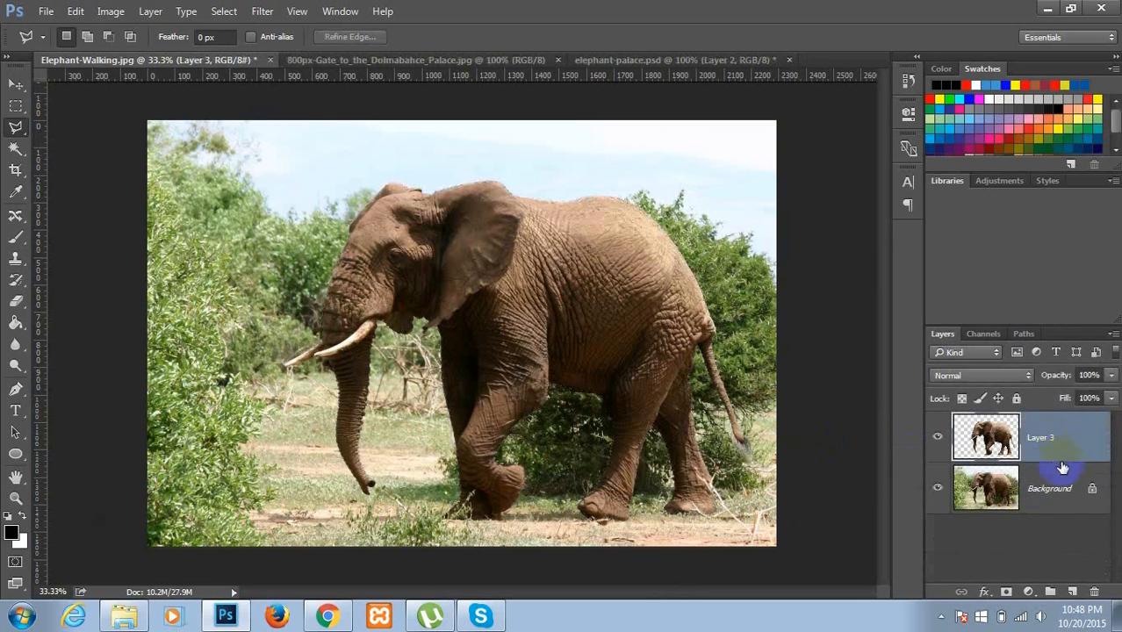
# - Hide the Background layer and add an empty layer beneath the elephant cutout
pyautogui.click(938, 490)
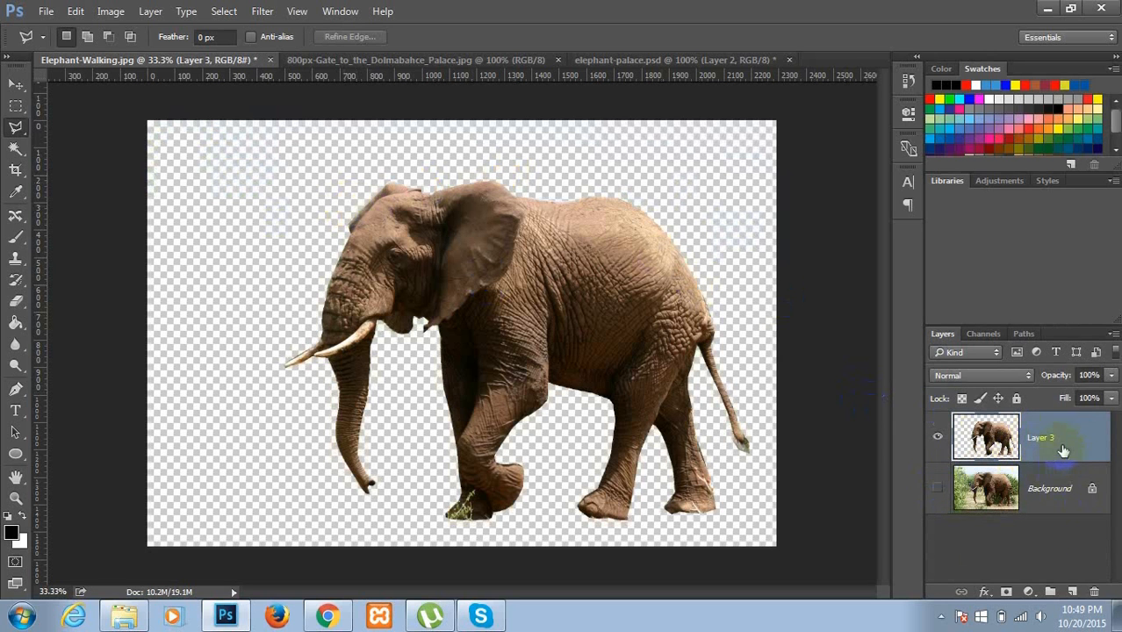
pyautogui.click(1073, 590)
pyautogui.moveTo(1045, 438); pyautogui.dragTo(1050, 506)
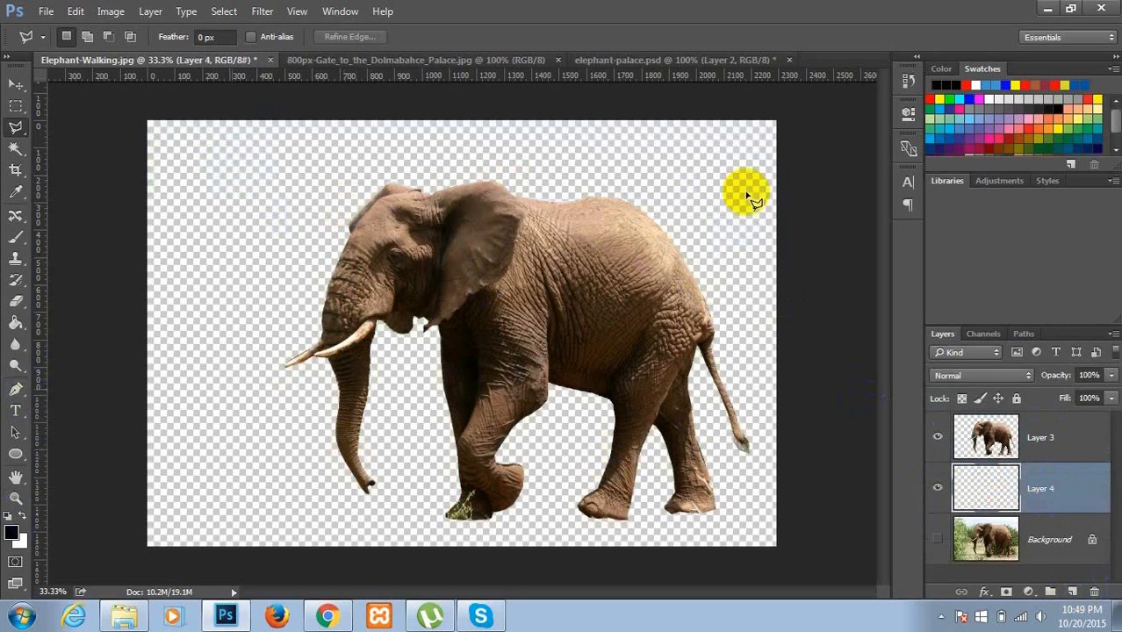
# - Fill the empty layer beneath the elephant with red using the Paint Bucket
pyautogui.click(936, 85)
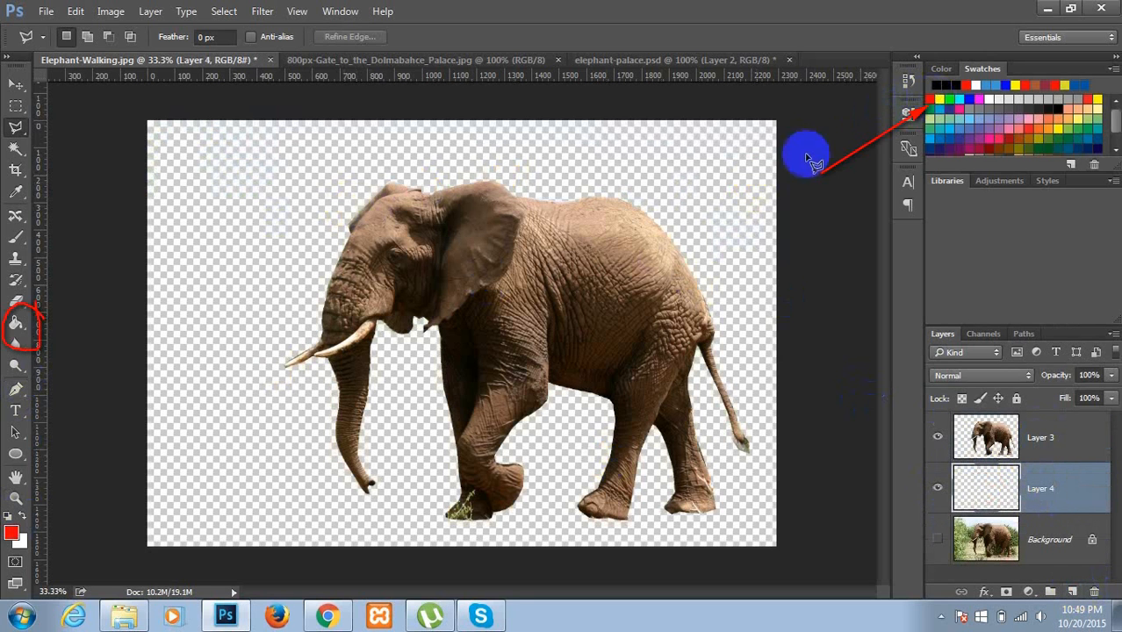
pyautogui.press('g')
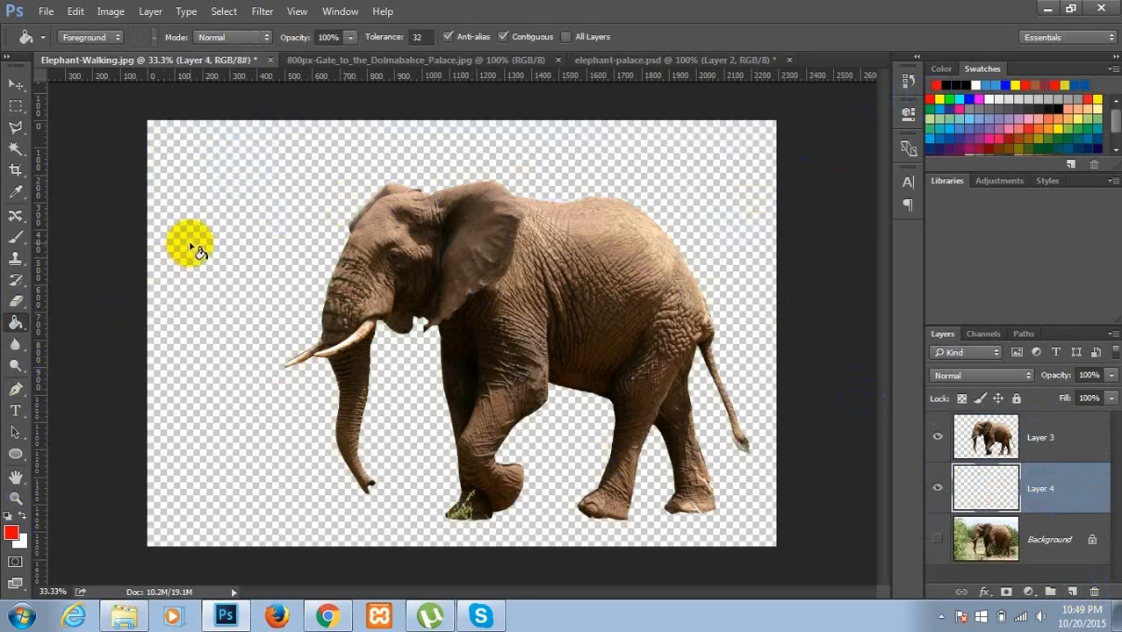
pyautogui.click(193, 238)
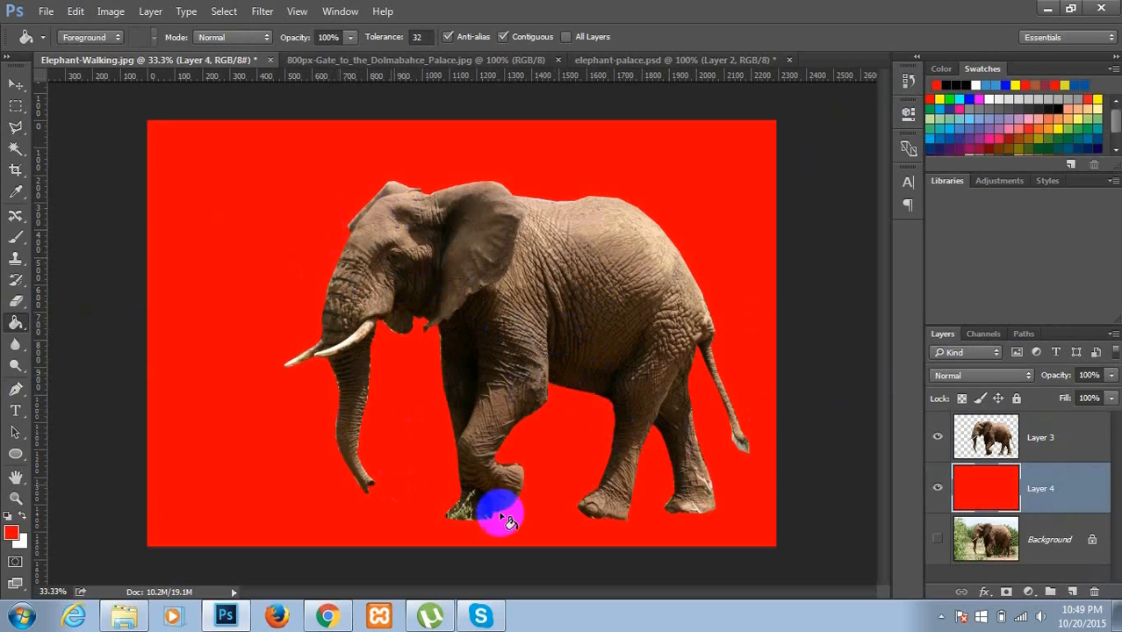
# - Erase a spot of the red layer beside the elephant's trunk with the 125 px Eraser
pyautogui.hotkey('ctrl', '+')
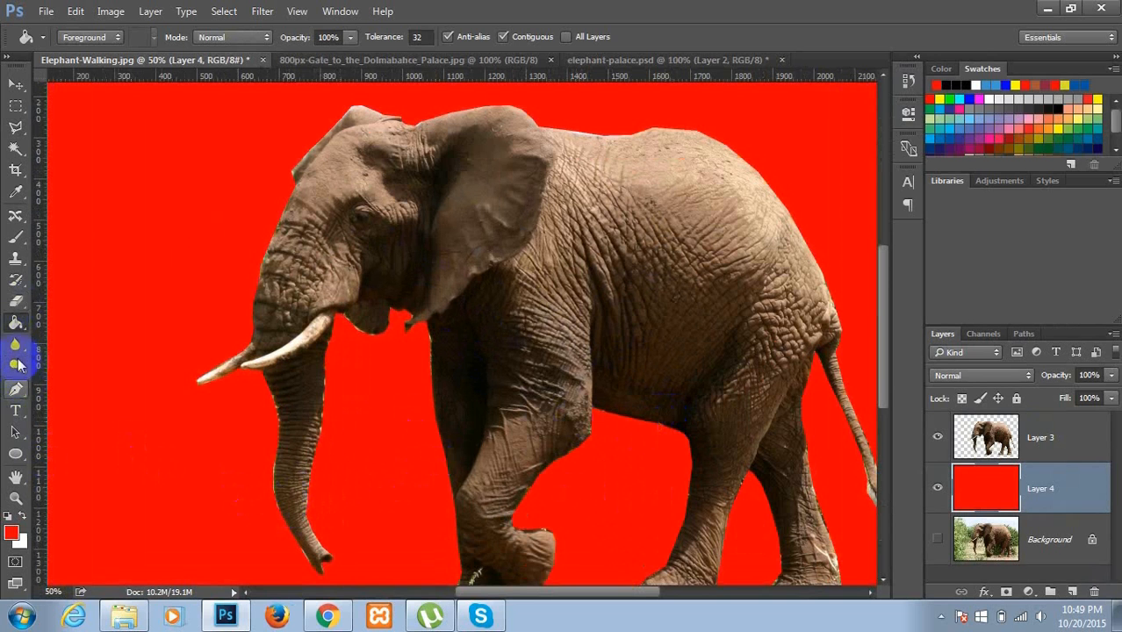
pyautogui.click(18, 303)
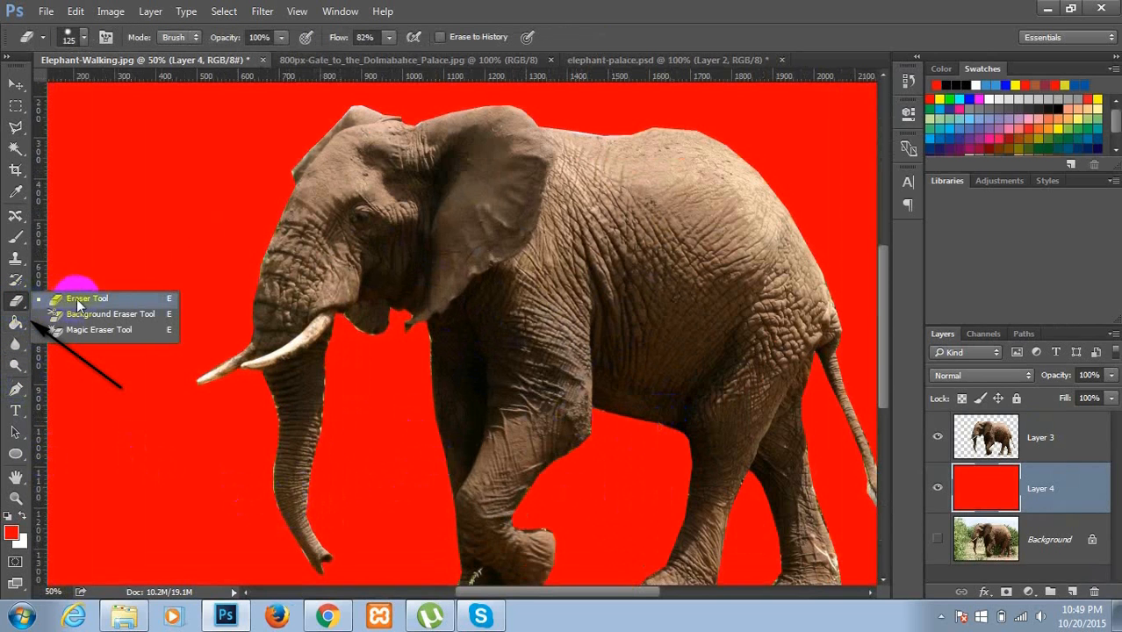
pyautogui.click(76, 294)
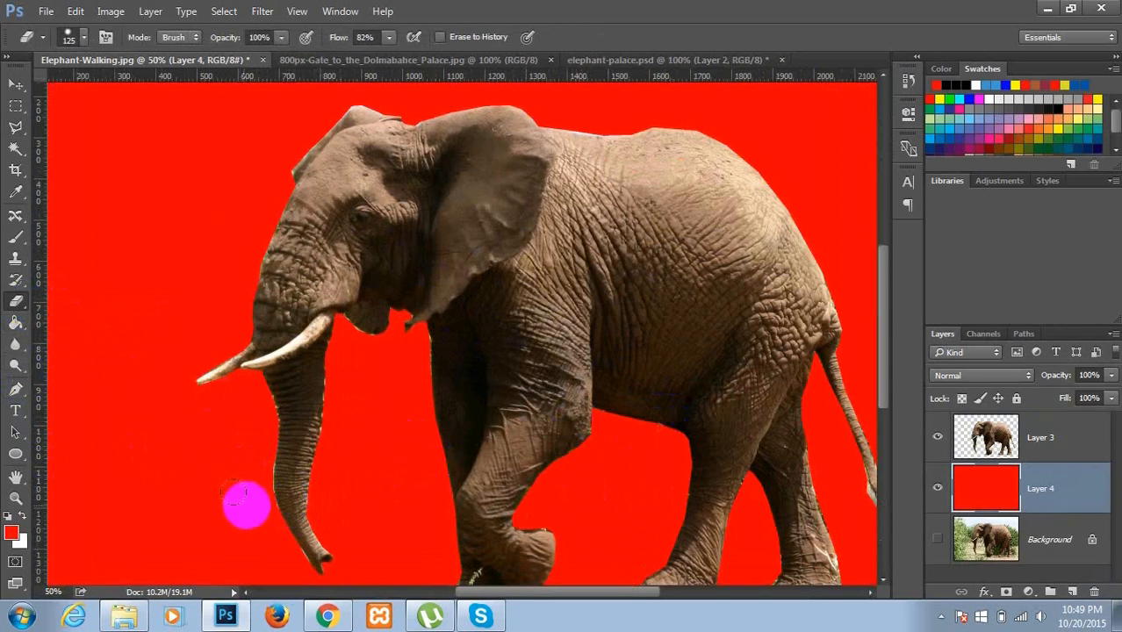
pyautogui.click(248, 496)
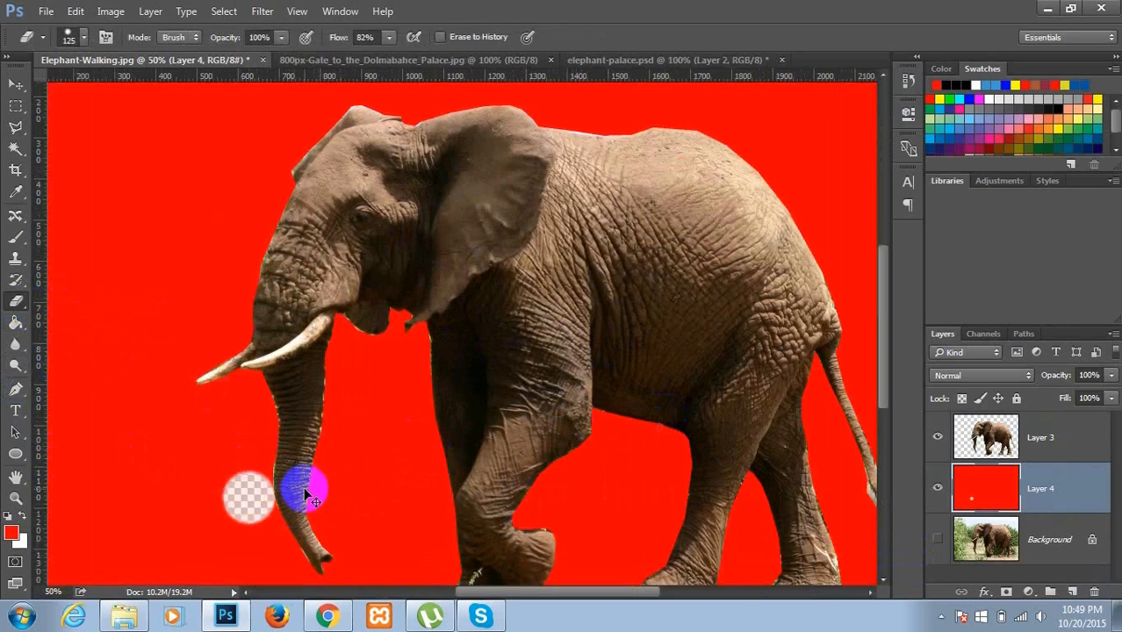
# - Undo the erased spot on the red layer and make the elephant cutout layer active for erasing
pyautogui.hotkey('ctrl', 'z')
pyautogui.click(1045, 448)
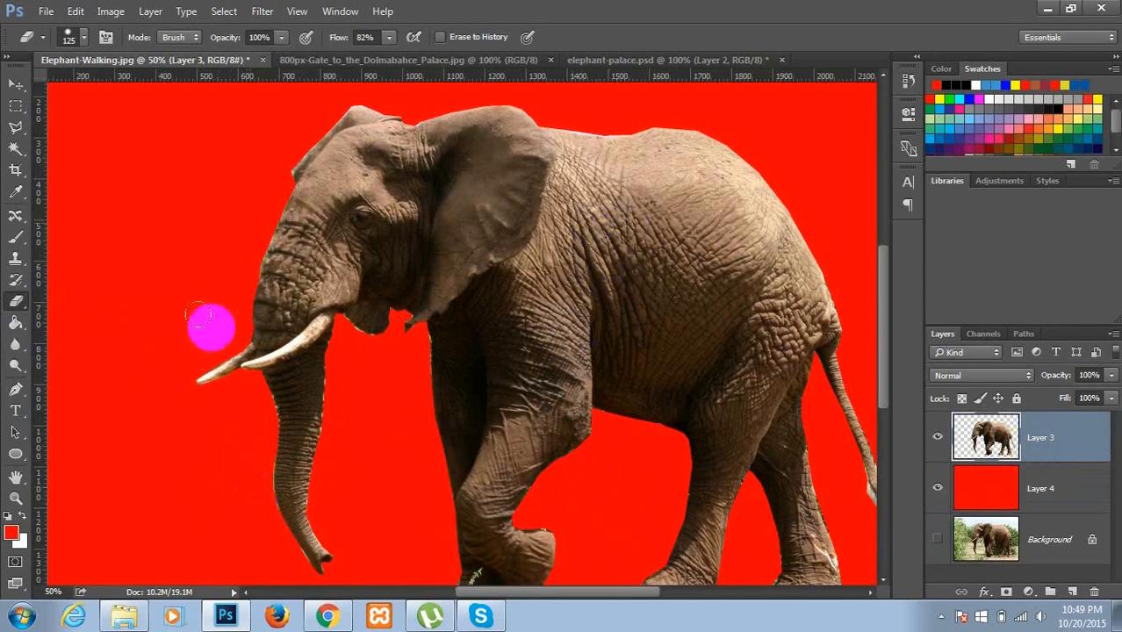
pyautogui.click(306, 172)
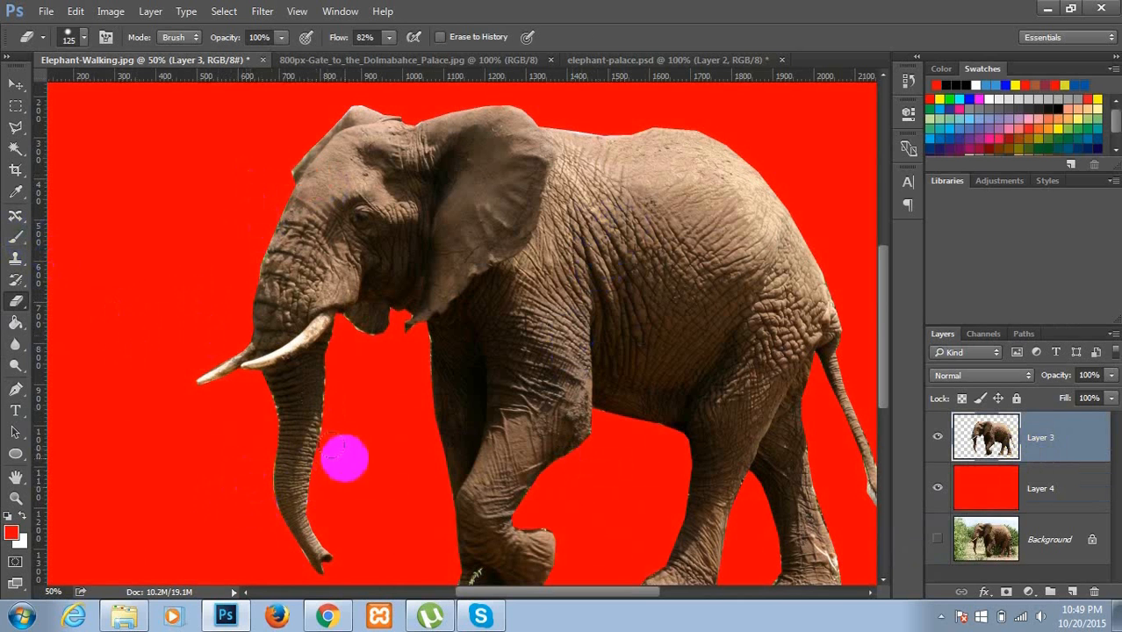
# - Cover the grass on the elephant's front foot with sampled skin using the 60 px Clone Stamp
pyautogui.scroll(-4, 452, 447)
pyautogui.scroll(-5, 446, 450)
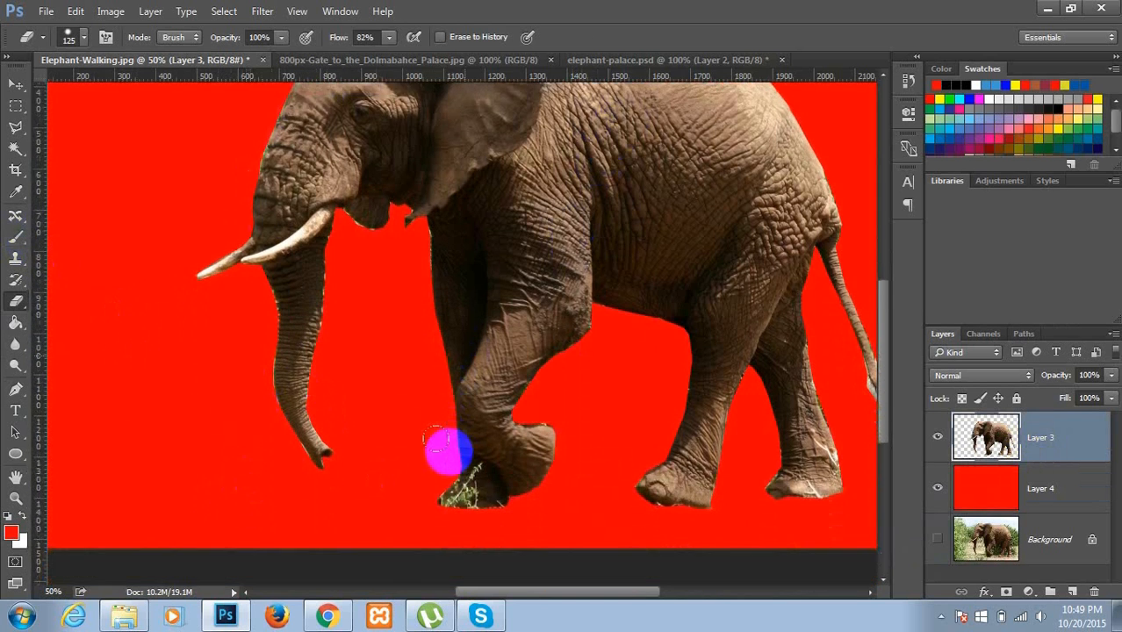
pyautogui.scroll(6, 448, 449)
pyautogui.scroll(3, 458, 436)
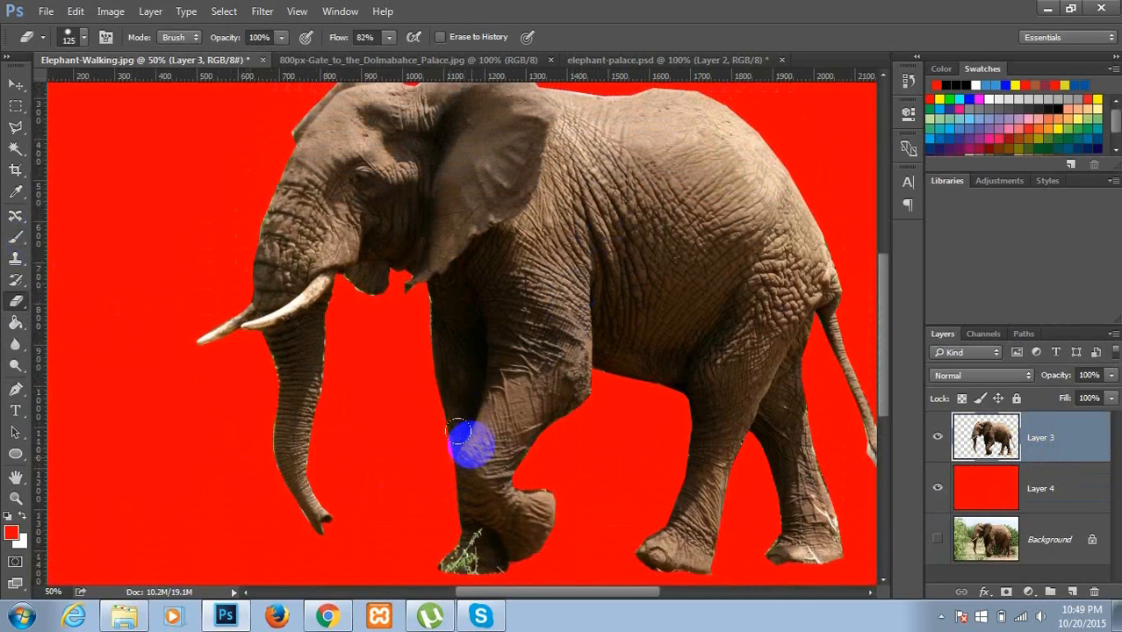
pyautogui.scroll(-7, 459, 434)
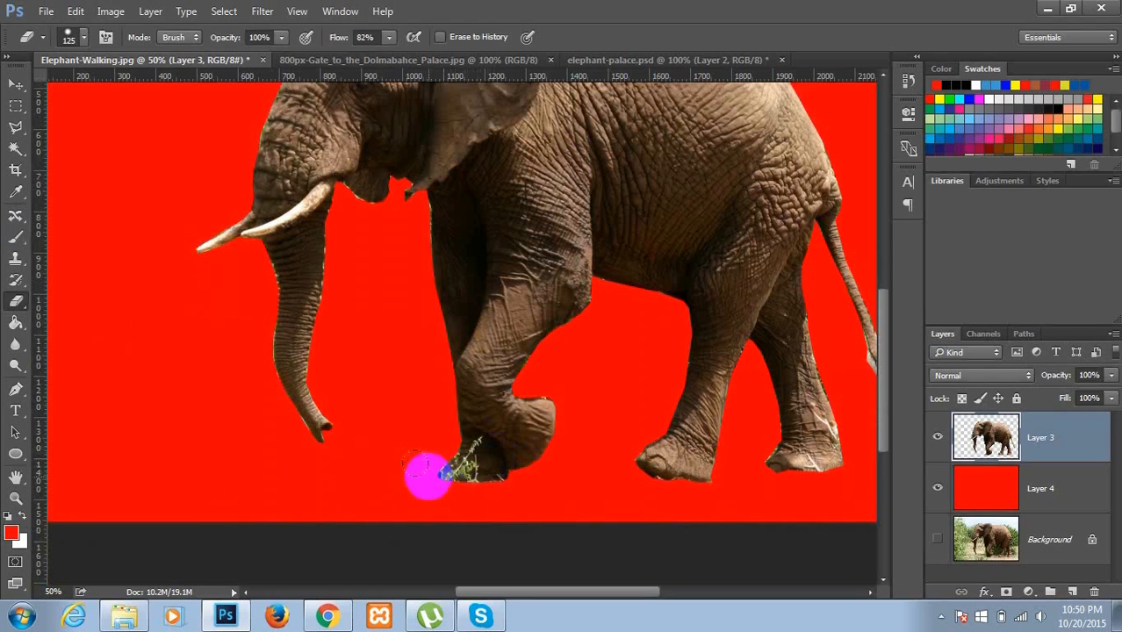
pyautogui.click(15, 258)
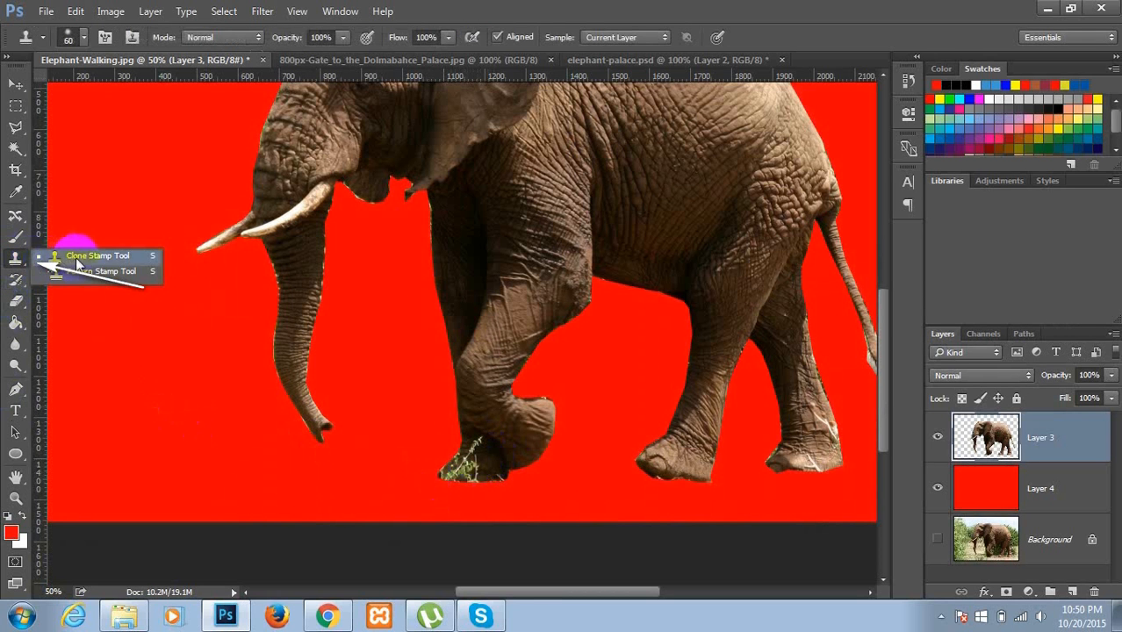
pyautogui.click(78, 258)
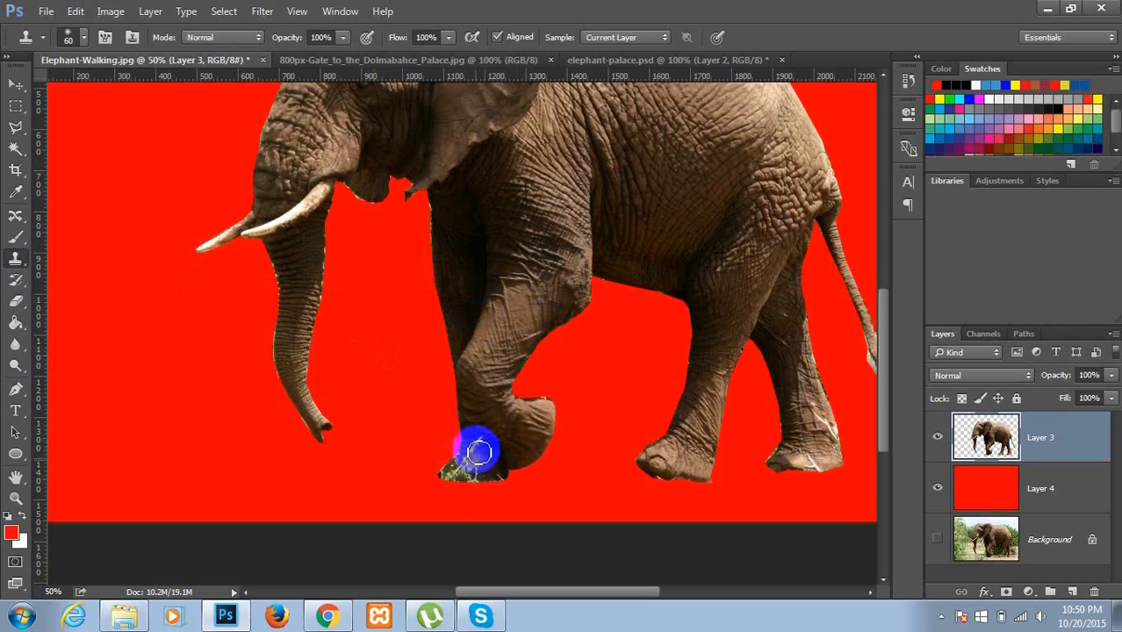
pyautogui.moveTo(479, 452)
pyautogui.mouseDown()
pyautogui.moveTo(457, 474)
pyautogui.moveTo(484, 473)
pyautogui.moveTo(466, 459)
pyautogui.moveTo(480, 444)
pyautogui.moveTo(476, 479)
pyautogui.moveTo(449, 470)
pyautogui.moveTo(499, 466)
pyautogui.moveTo(500, 477)
pyautogui.moveTo(480, 477)
pyautogui.moveTo(476, 451)
pyautogui.moveTo(492, 461)
pyautogui.mouseUp()
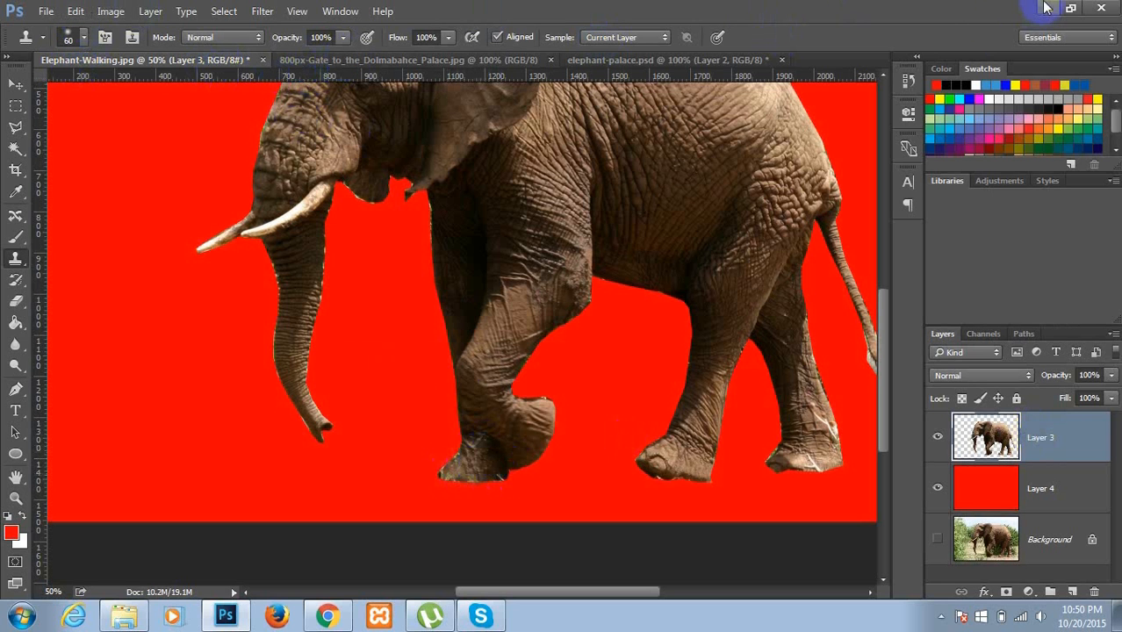
# - Open 800px-Gate_to_the_Dolmabahce_Palace.jpg from the du-class folder
pyautogui.click(50, 10)
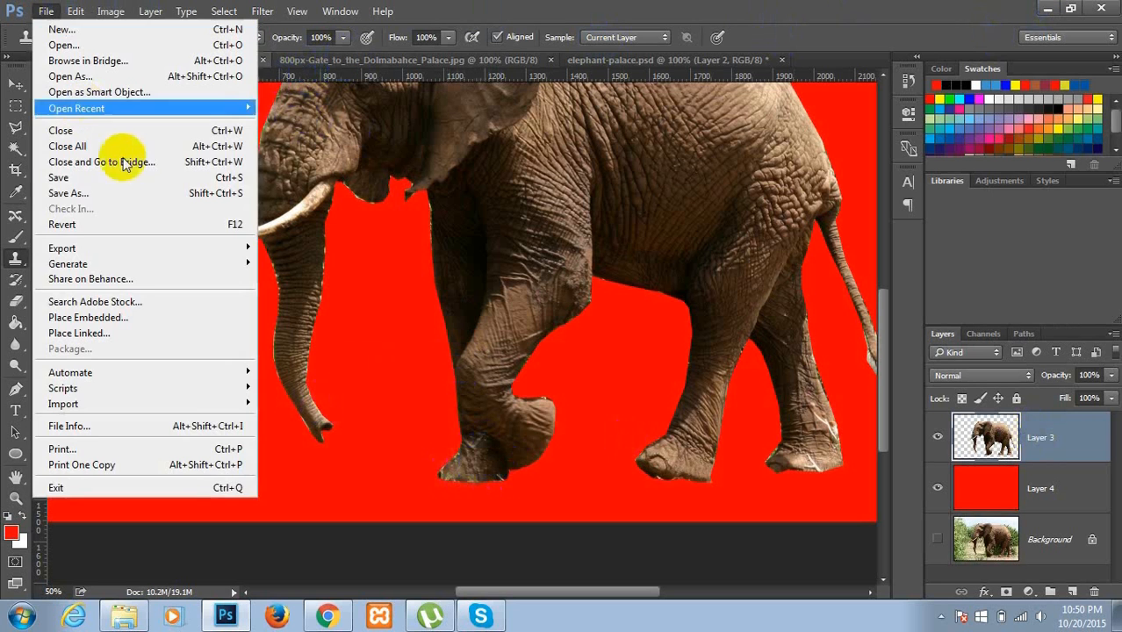
pyautogui.click(112, 46)
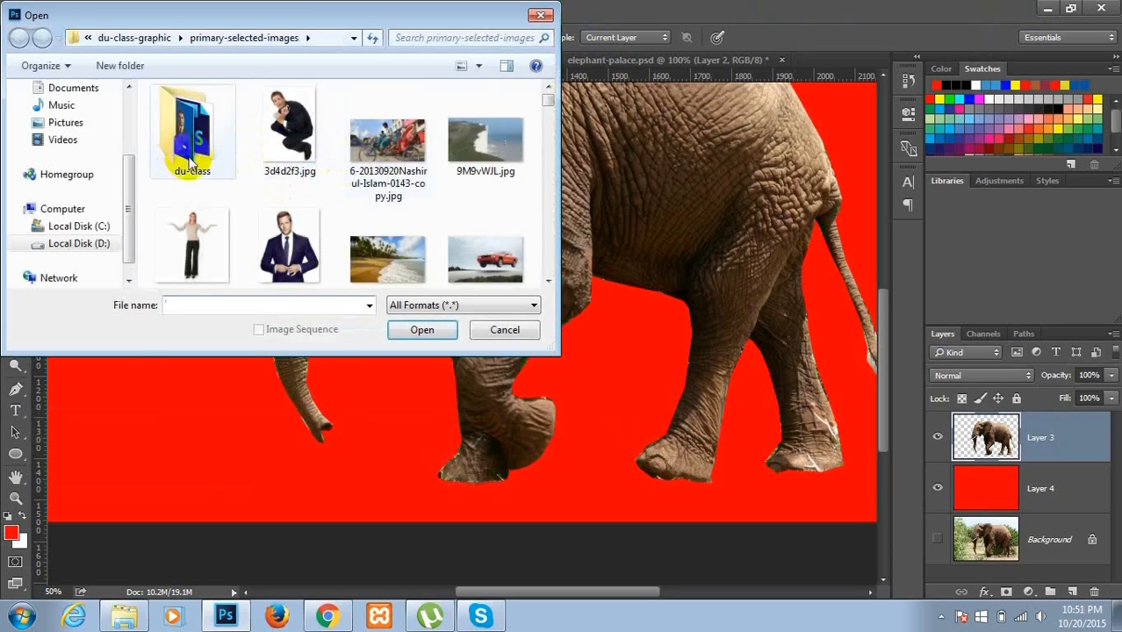
pyautogui.doubleClick(190, 163)
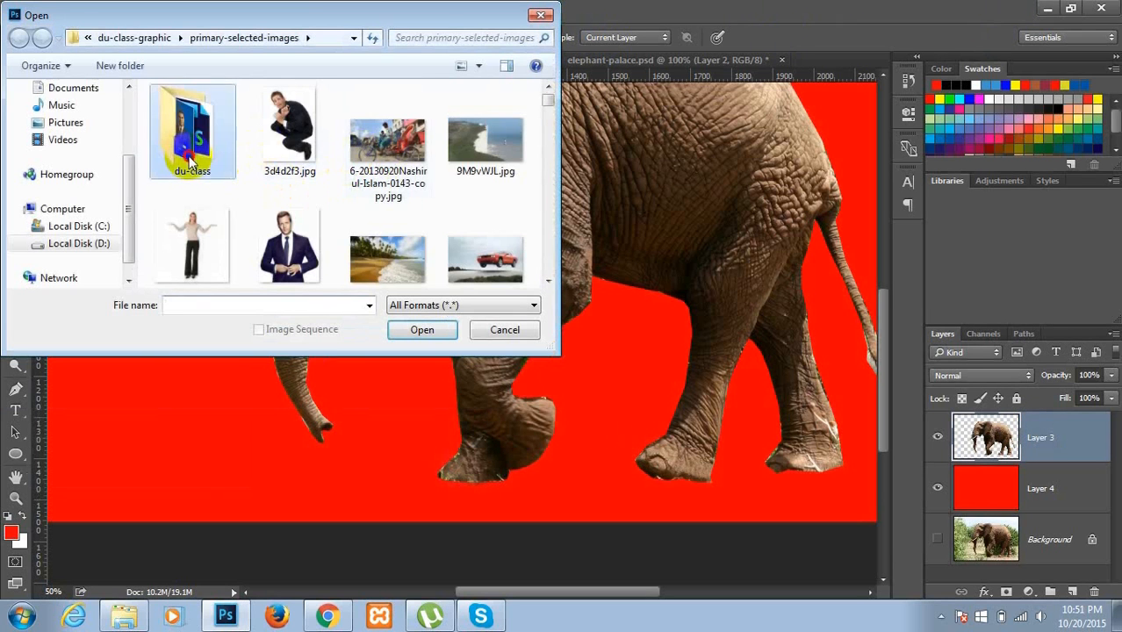
pyautogui.click(216, 145)
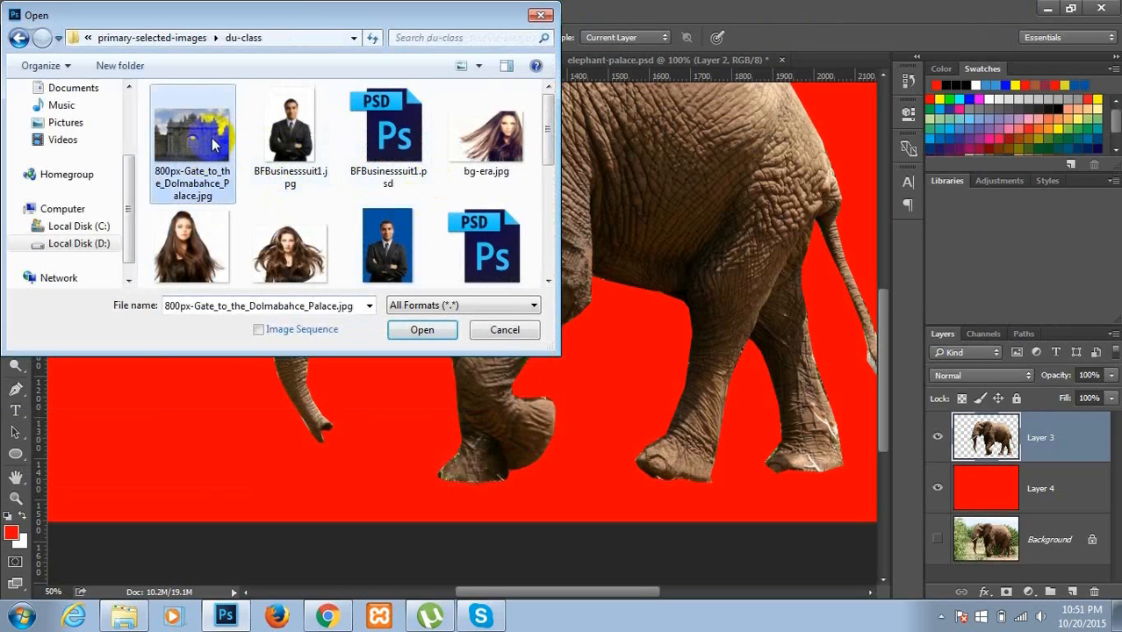
pyautogui.click(418, 336)
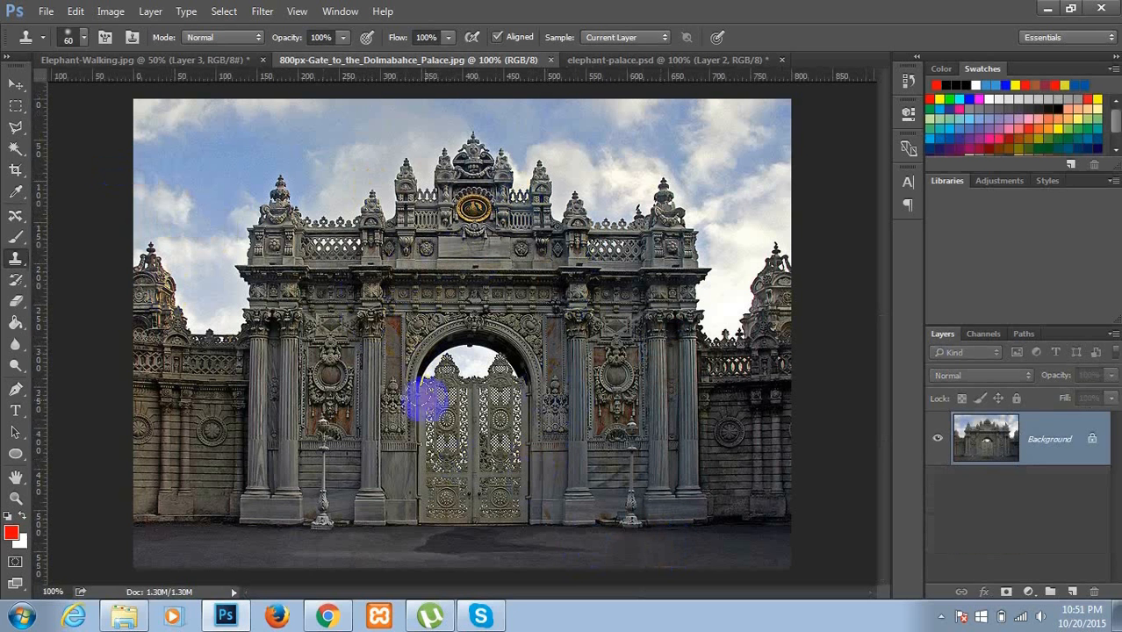
# - Move the elephant cutout from Elephant-Walking.jpg into the palace gate document
pyautogui.click(178, 62)
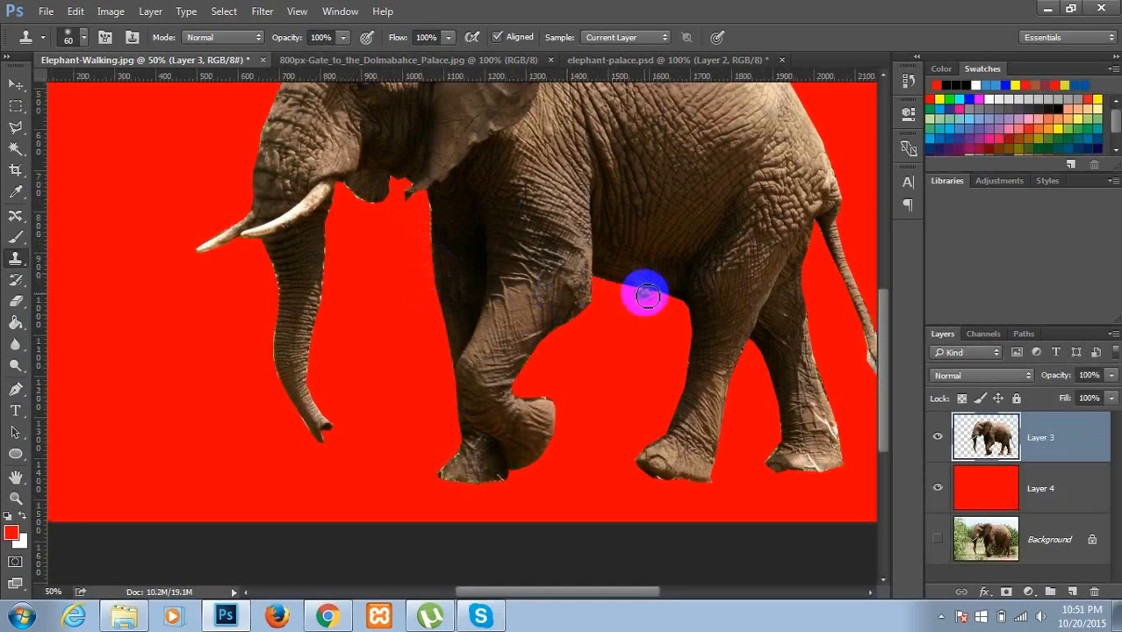
pyautogui.hotkey('ctrl', '-')
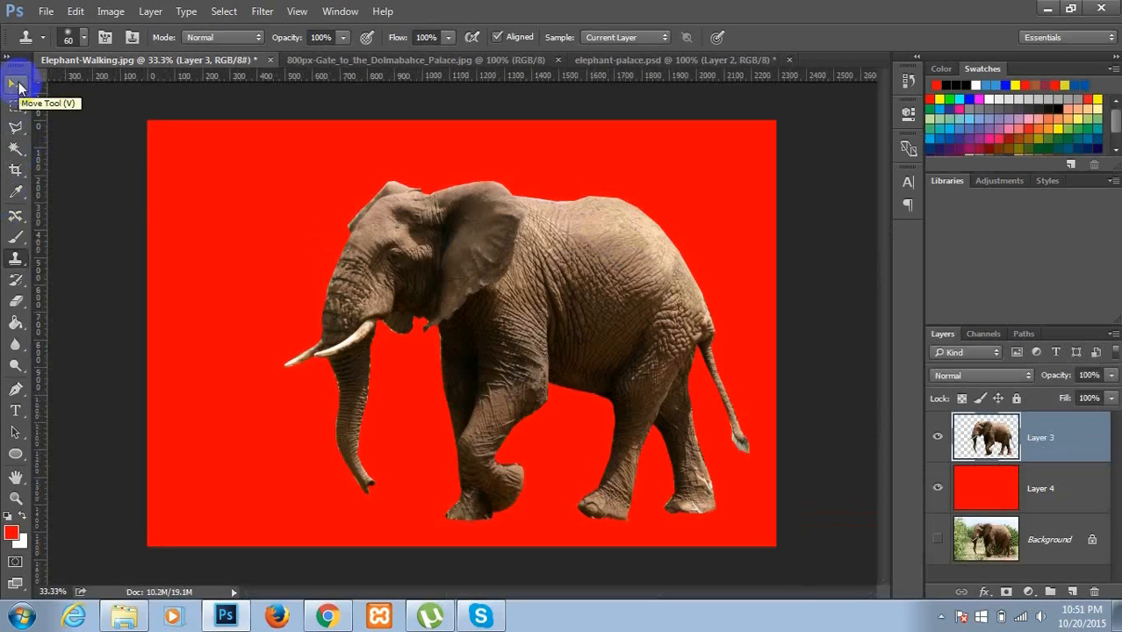
pyautogui.click(19, 85)
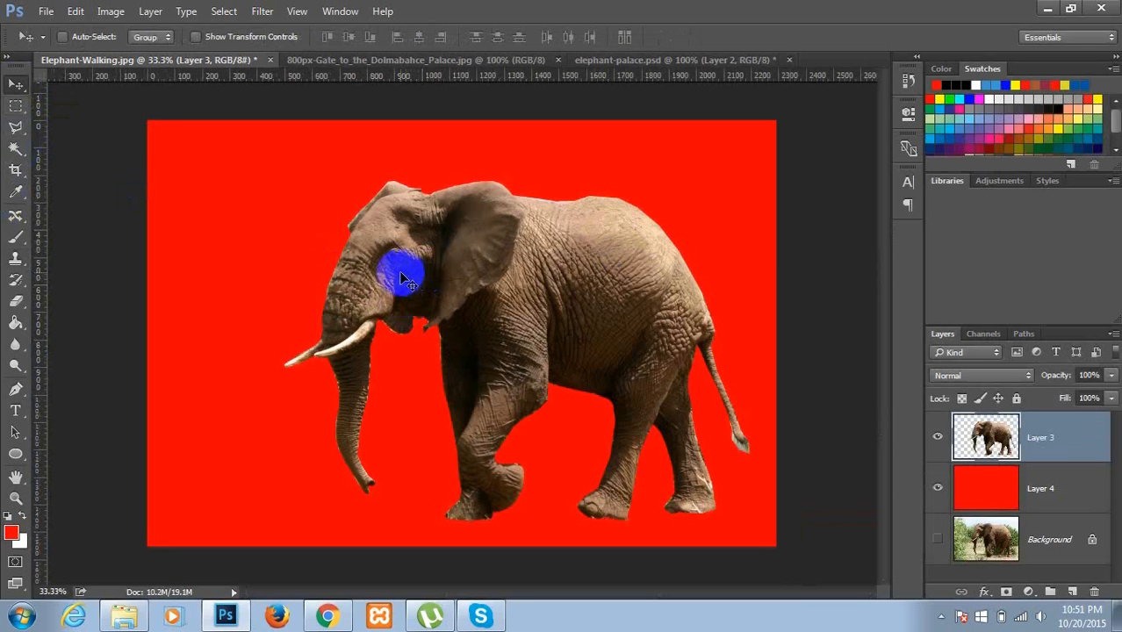
pyautogui.moveTo(401, 277); pyautogui.dragTo(470, 359)
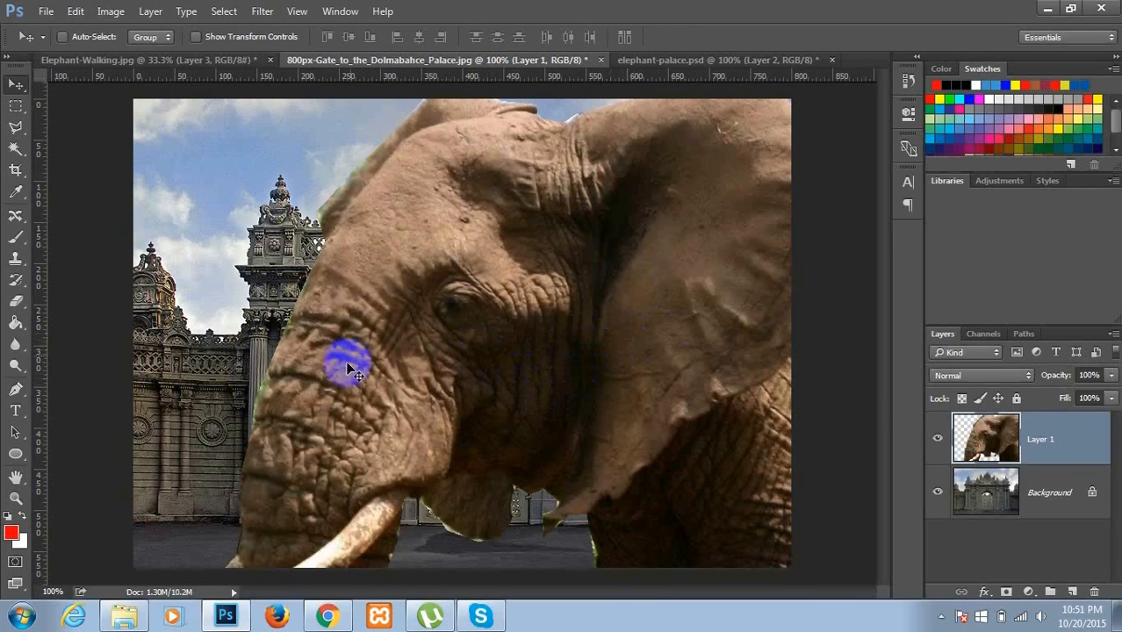
# - Scale the elephant layer proportionally to about 49.4% with Free Transform, leaving the transform active
pyautogui.hotkey('ctrl', '-')
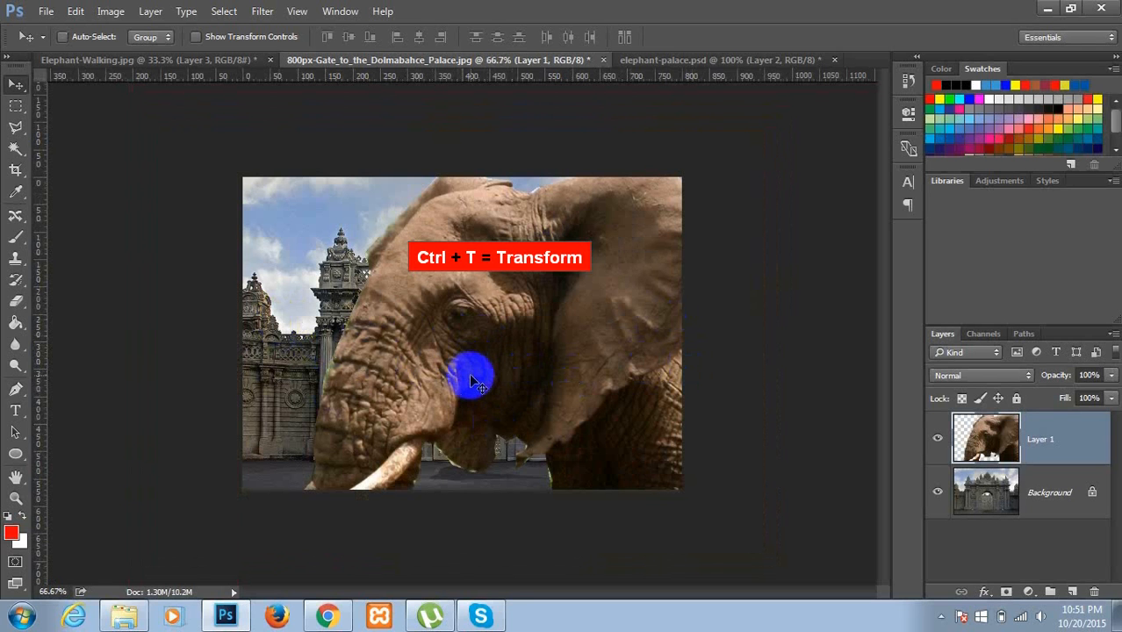
pyautogui.press('ctrl')
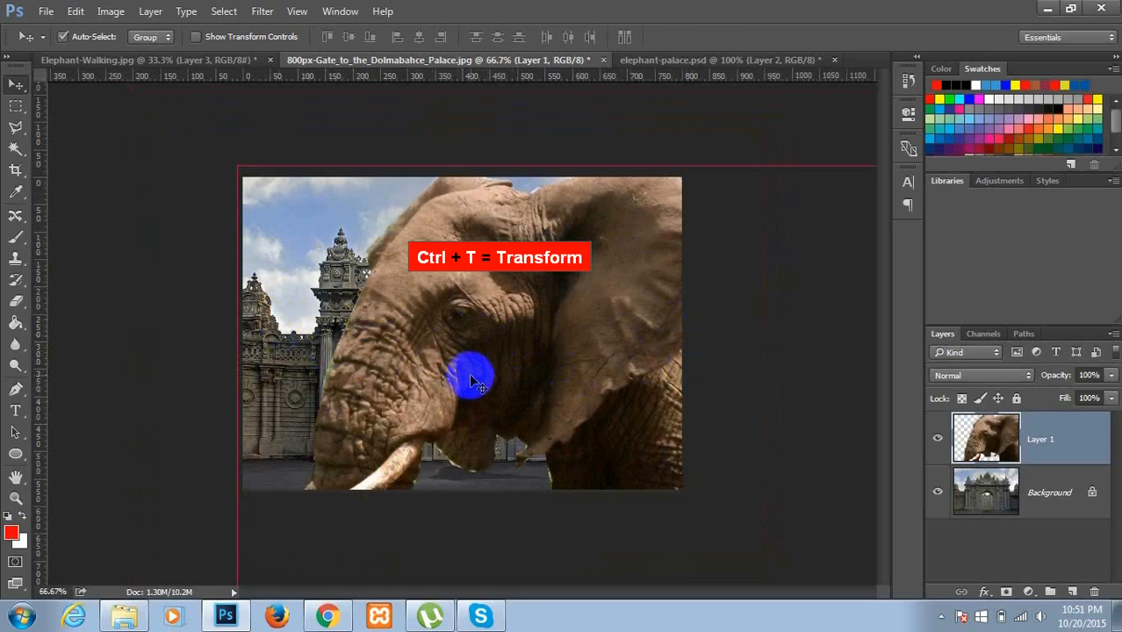
pyautogui.hotkey('ctrl', 't')
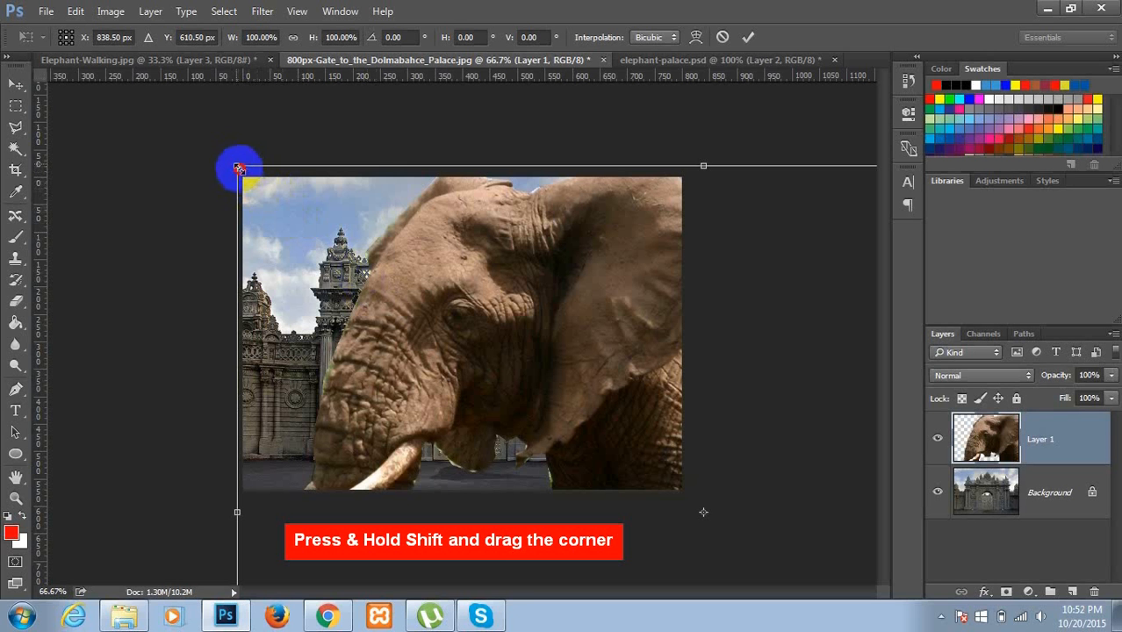
pyautogui.moveTo(239, 168); pyautogui.dragTo(707, 518)
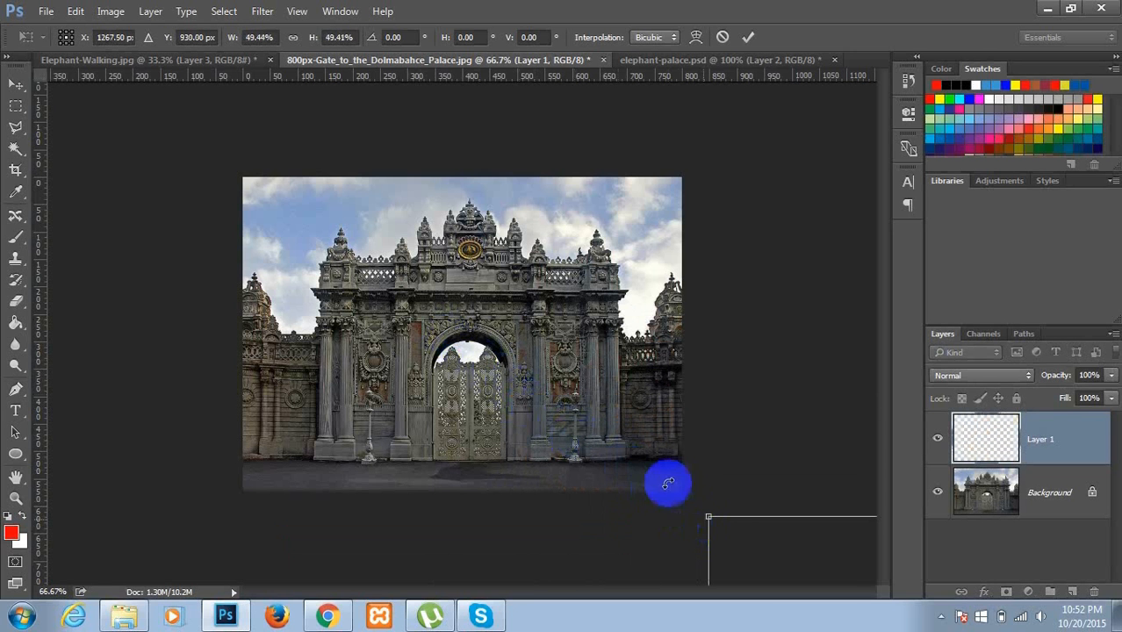
pyautogui.click(13, 84)
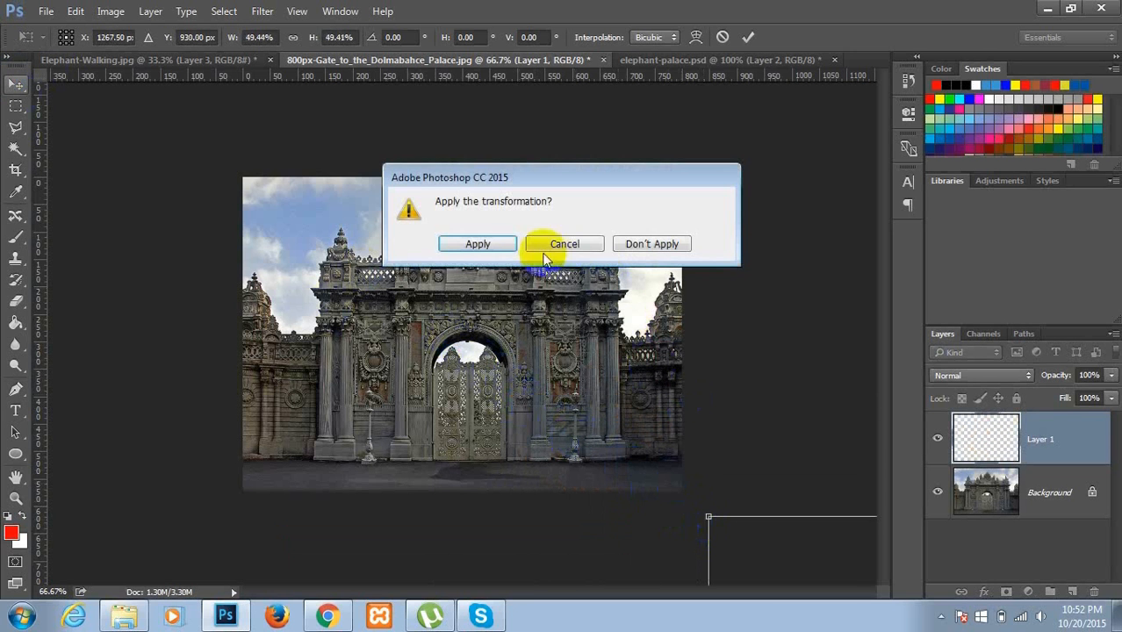
pyautogui.click(572, 244)
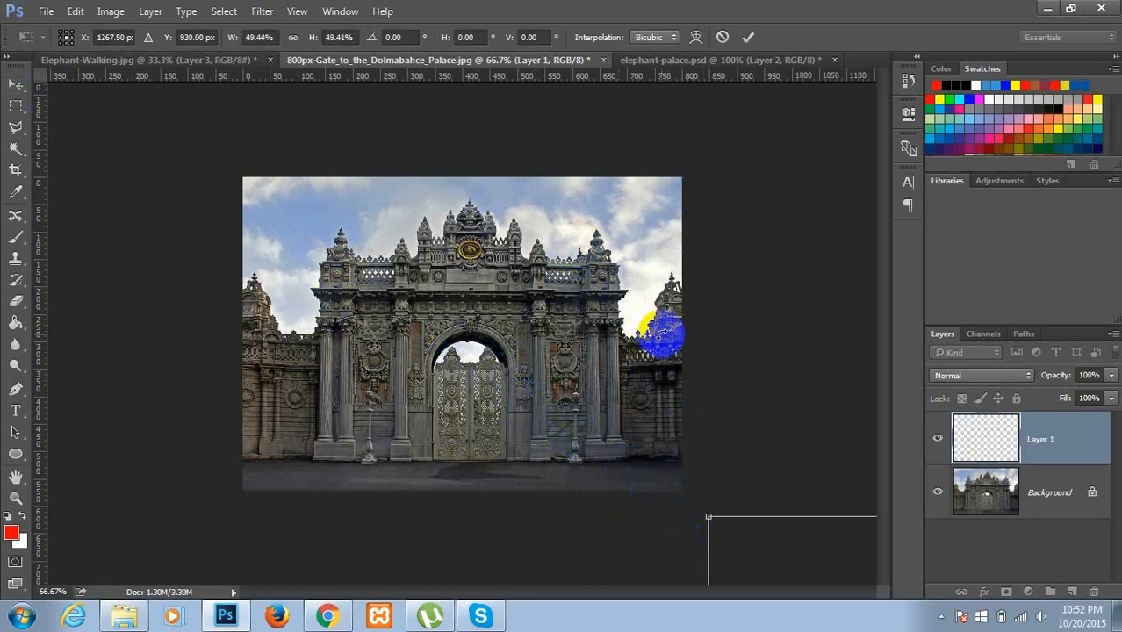
# - Bring the off-canvas elephant back over the palace gate image while transforming it
pyautogui.hotkey('ctrl', '-')
pyautogui.hotkey('ctrl', '-')
pyautogui.hotkey('ctrl', '-')
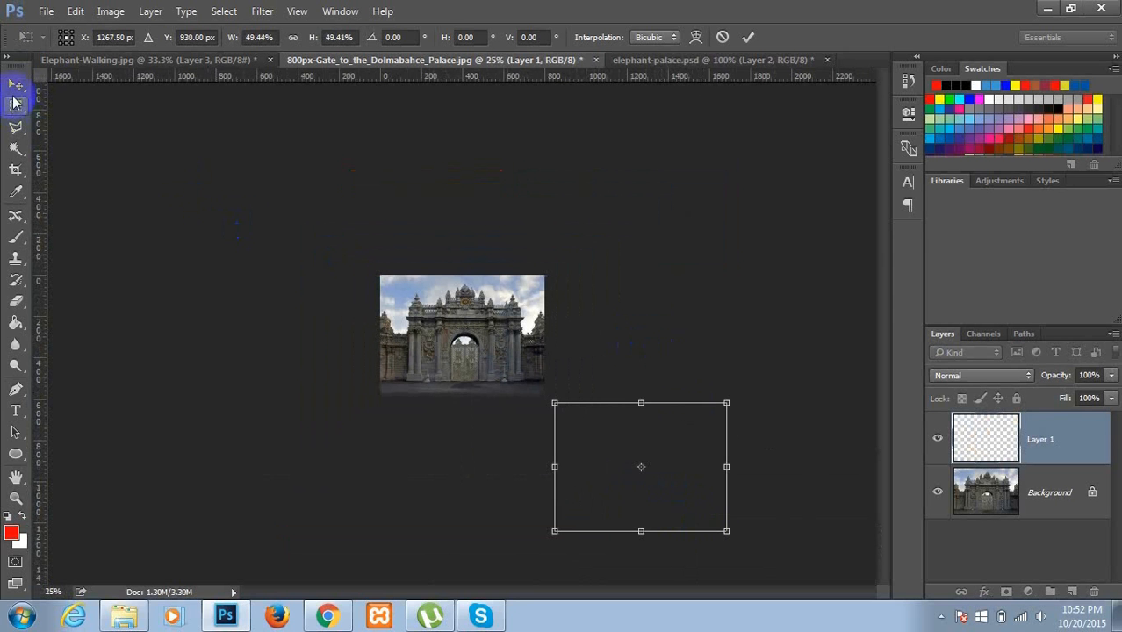
pyautogui.moveTo(595, 469); pyautogui.dragTo(450, 312)
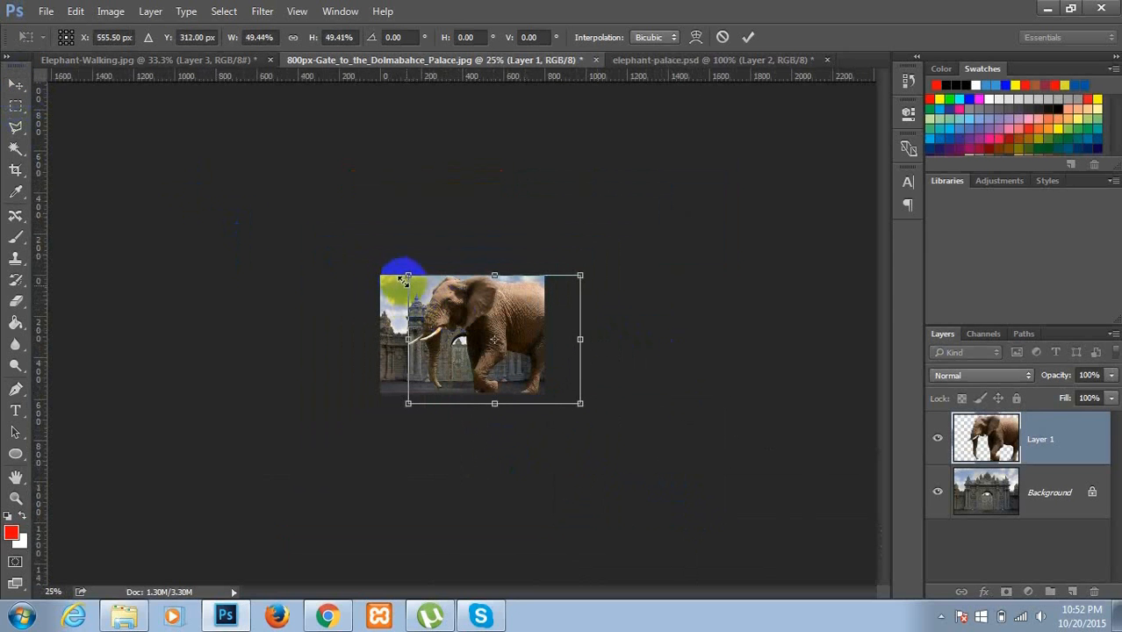
# - Scale the elephant down to about 22.7%, stand it on the pavement in front of the gate, and apply the transformation
pyautogui.moveTo(407, 273); pyautogui.dragTo(466, 317)
pyautogui.moveTo(504, 351); pyautogui.dragTo(466, 340)
pyautogui.moveTo(425, 304); pyautogui.dragTo(482, 353)
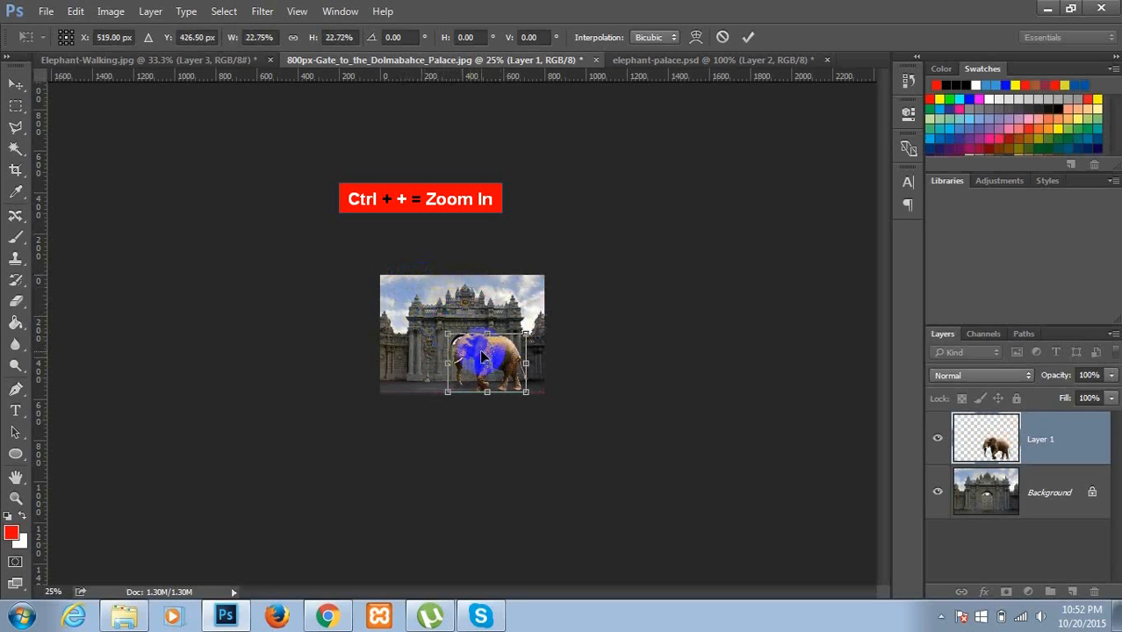
pyautogui.hotkey('ctrl', '+')
pyautogui.hotkey('ctrl', '+')
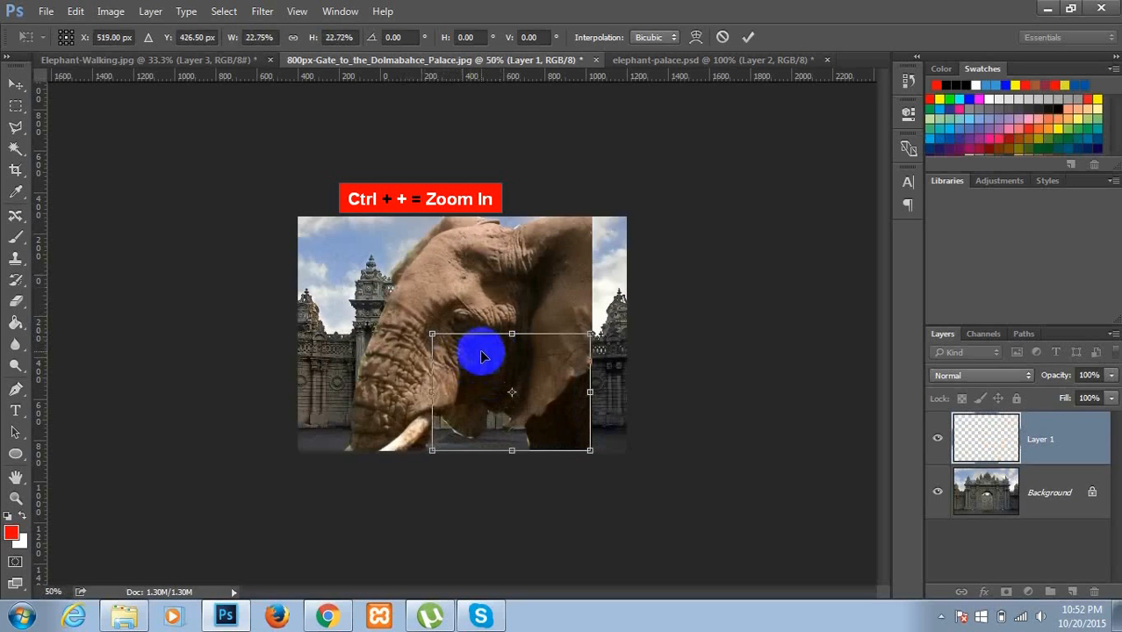
pyautogui.hotkey('ctrl', '+')
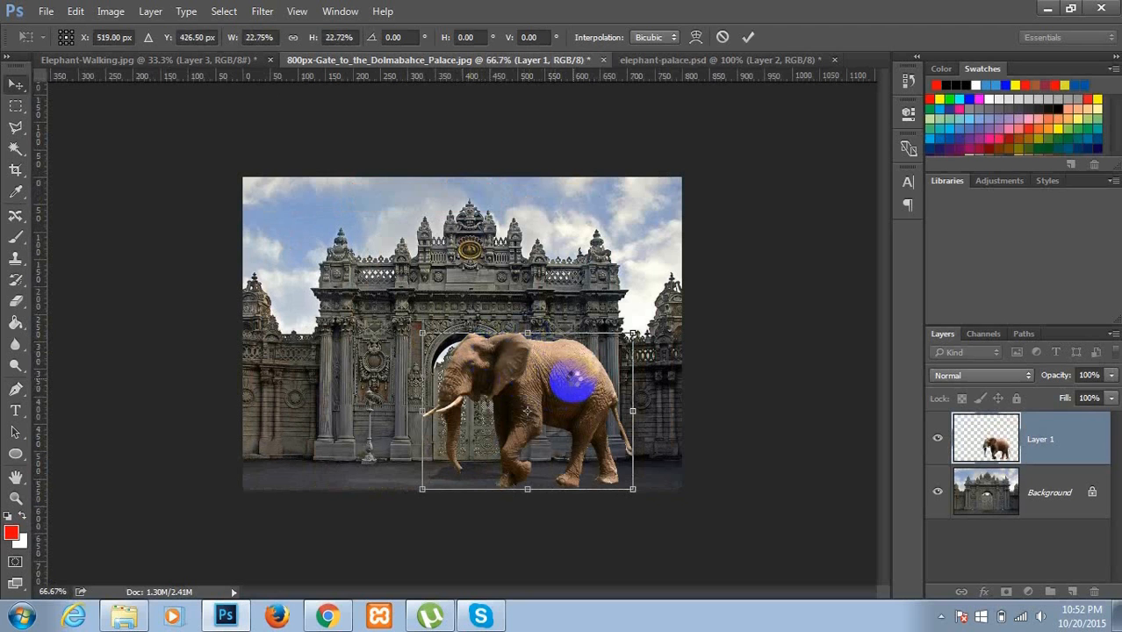
pyautogui.press('Return')
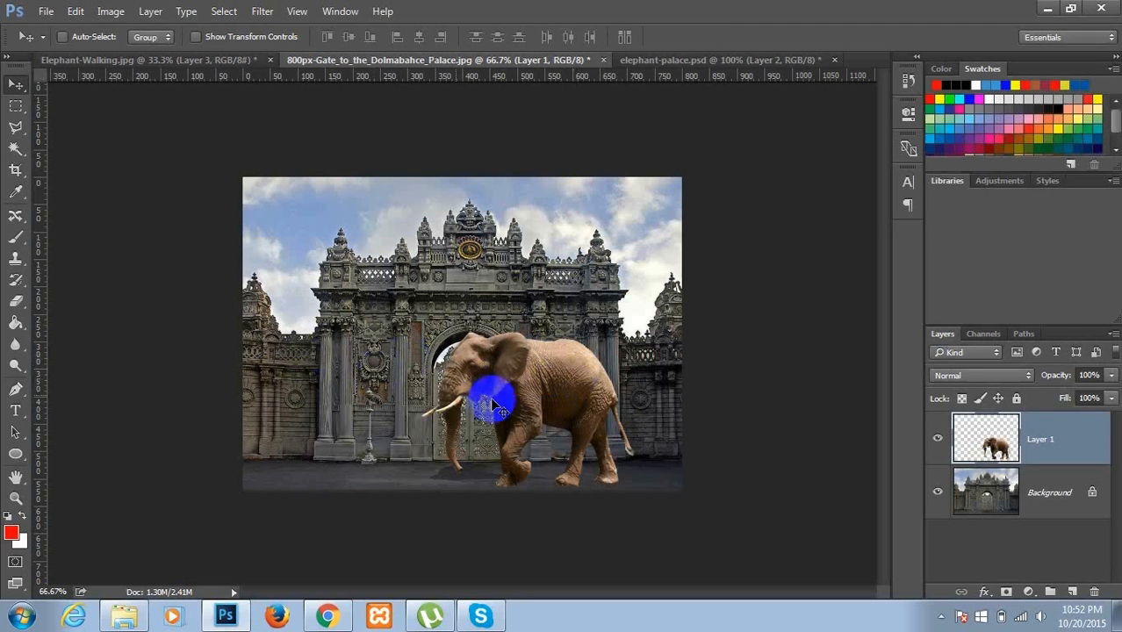
pyautogui.hotkey('ctrl', '+')
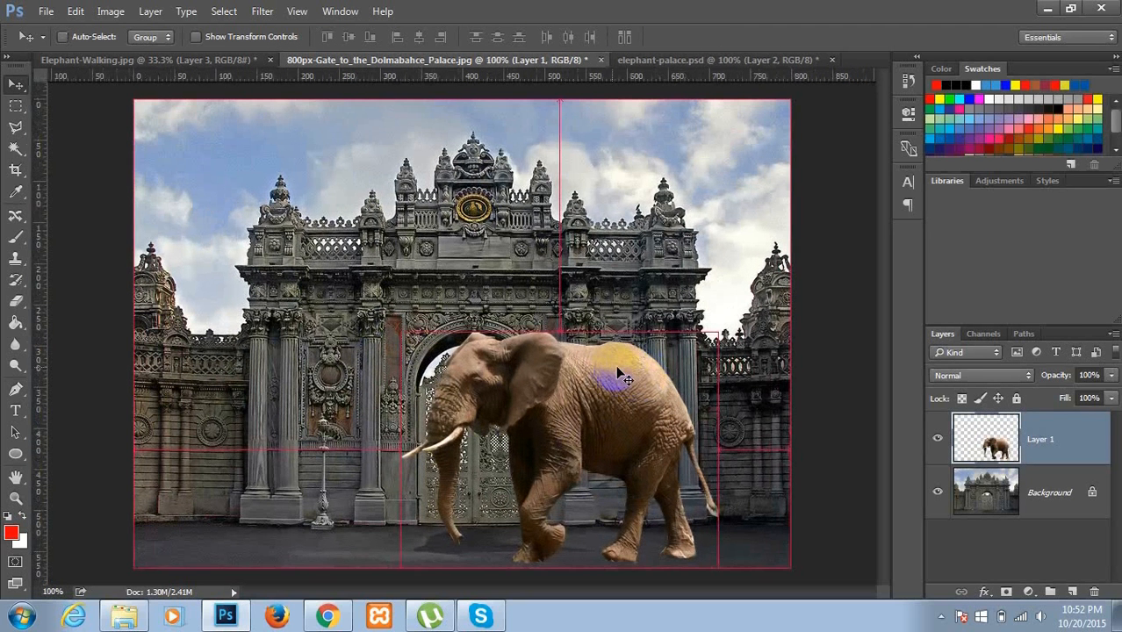
# - Check the finished elephant-palace.psd, then duplicate the elephant layer in the gate document and place the copy up and left of the original
pyautogui.click(699, 61)
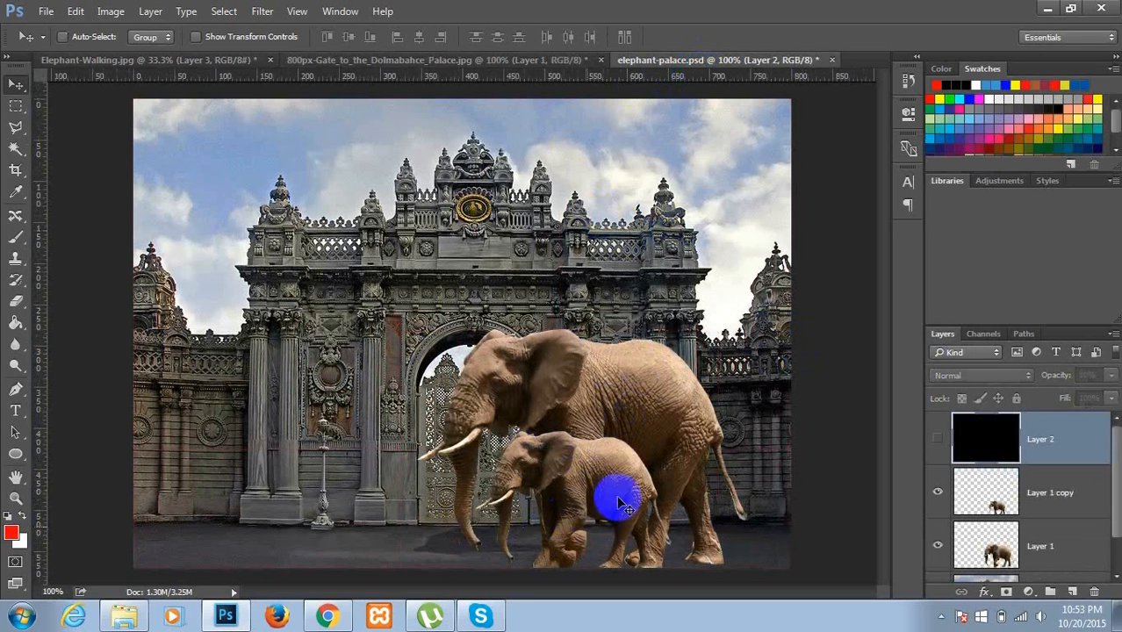
pyautogui.click(426, 64)
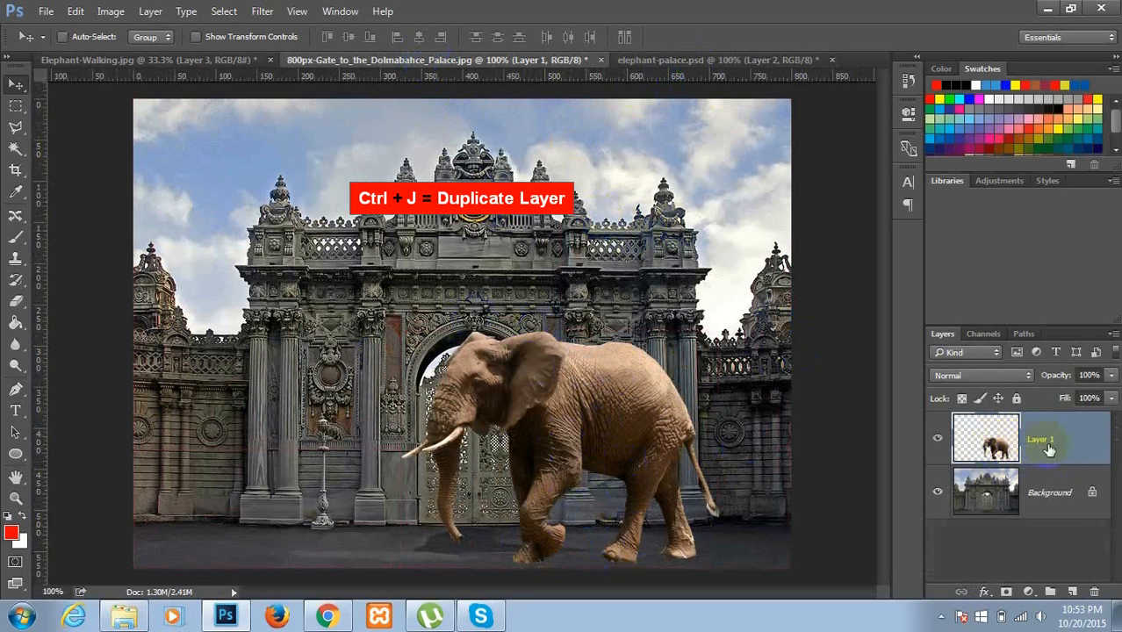
pyautogui.hotkey('ctrl', 'j')
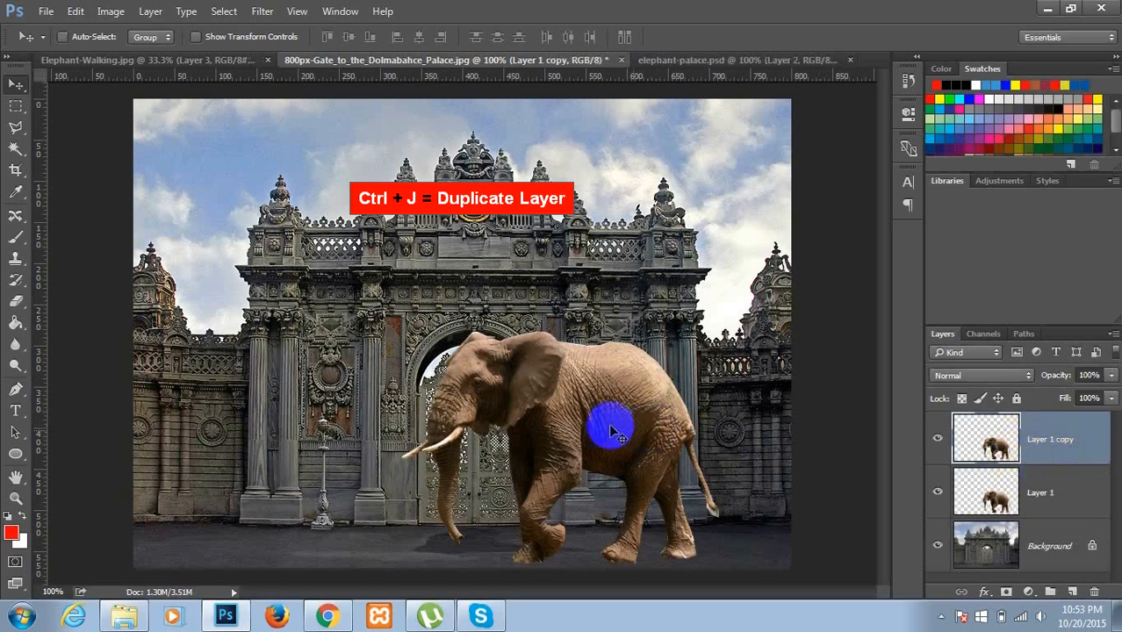
pyautogui.moveTo(556, 401); pyautogui.dragTo(402, 363)
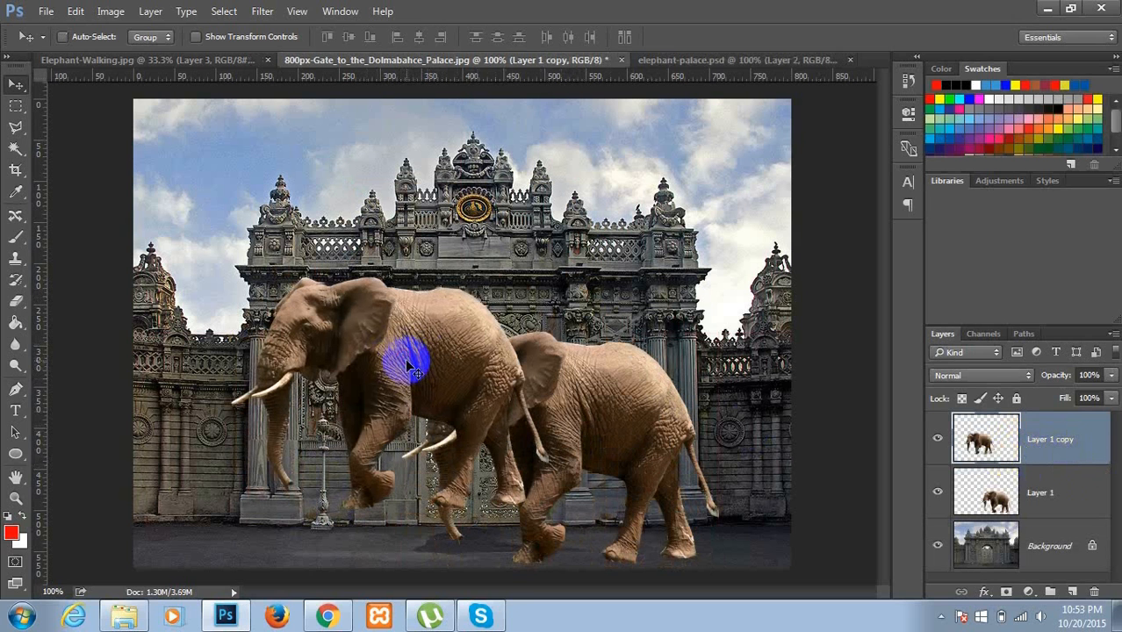
# - Scale the duplicate elephant down to about 54%, apply the transformation, and position it on the pavement in front of the larger elephant
pyautogui.press('ctrl')
pyautogui.hotkey('ctrl', 't')
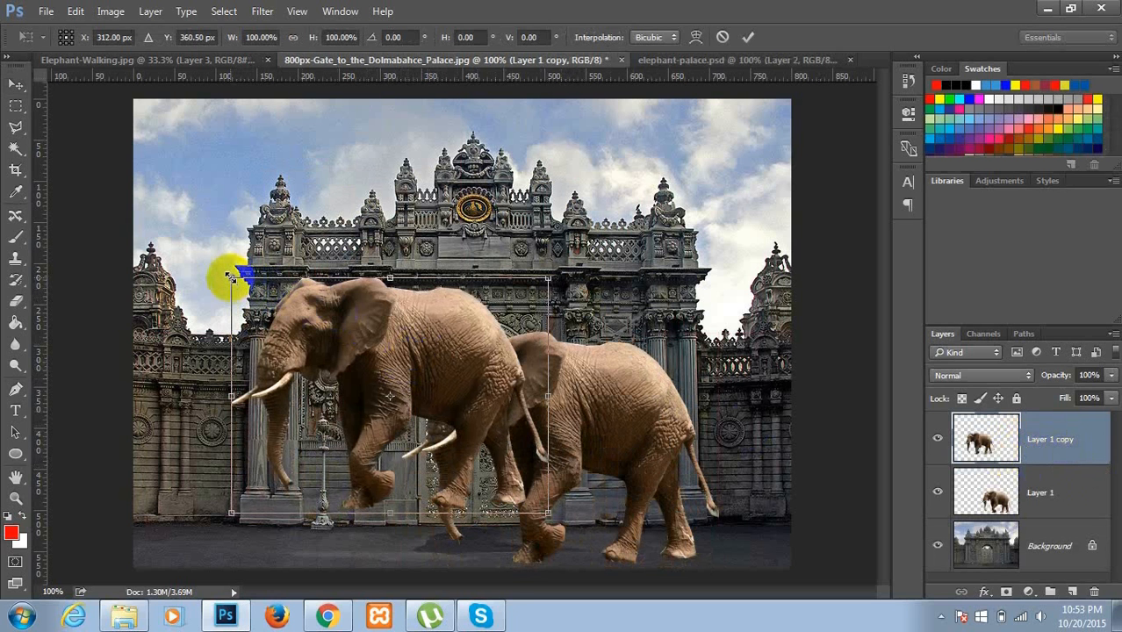
pyautogui.moveTo(233, 279); pyautogui.dragTo(359, 425)
pyautogui.moveTo(467, 439); pyautogui.dragTo(578, 488)
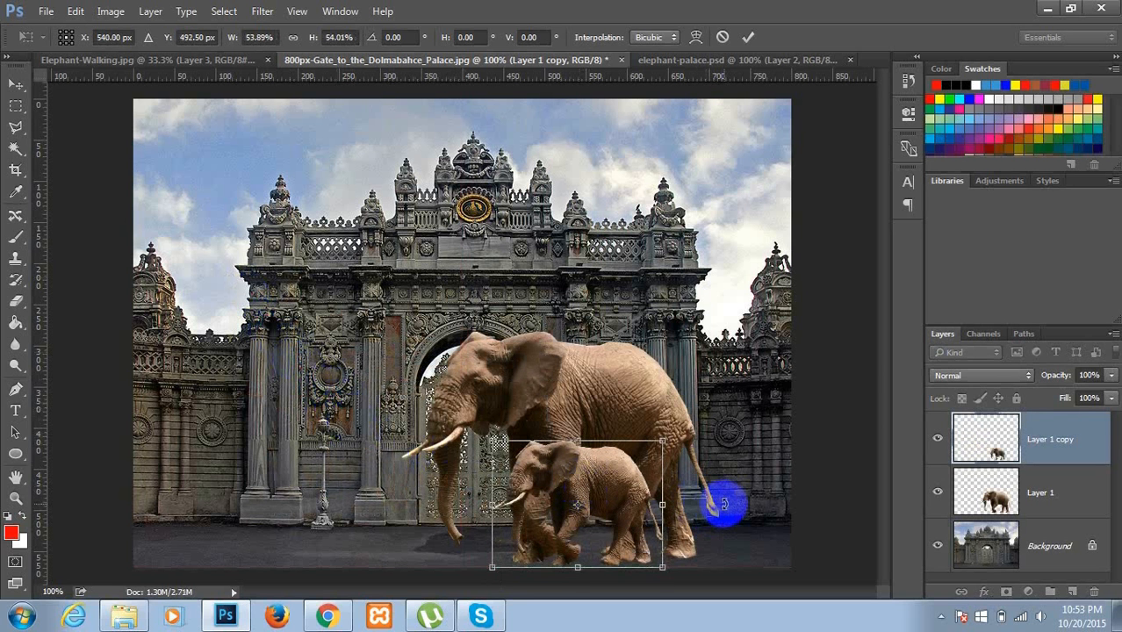
pyautogui.press('Down')
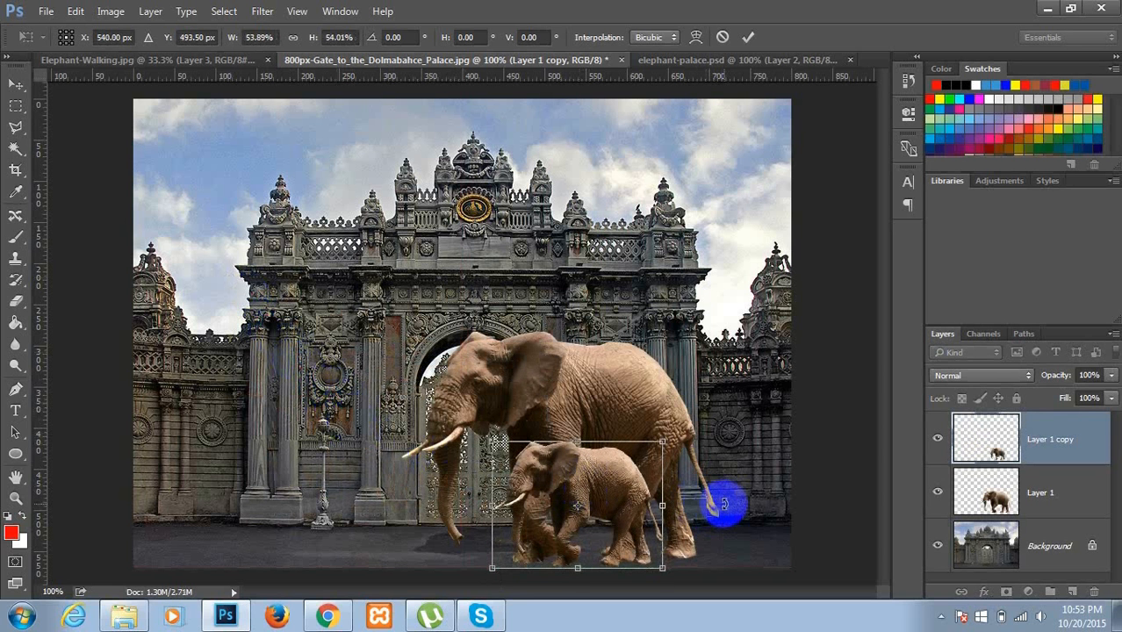
pyautogui.press('Down')
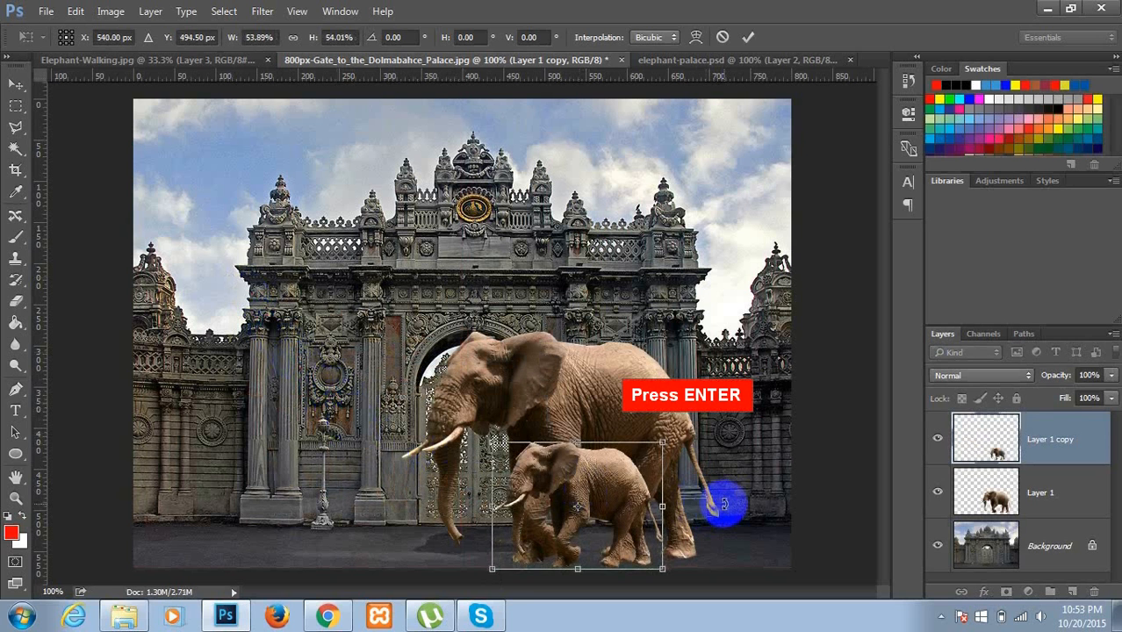
pyautogui.press('Return')
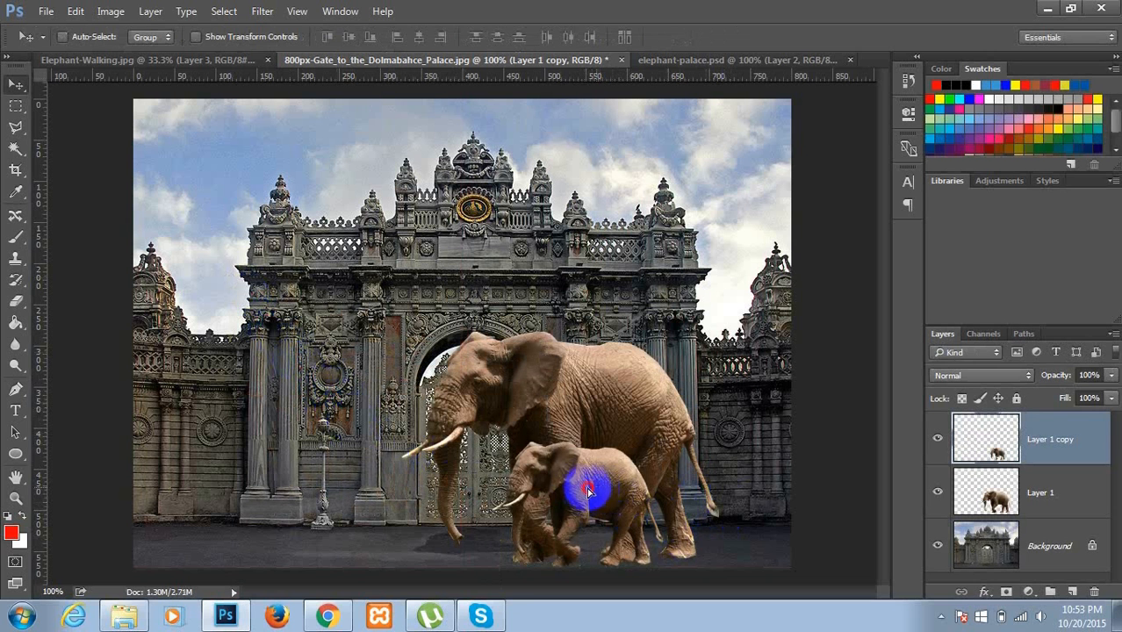
pyautogui.moveTo(581, 485)
pyautogui.mouseDown()
pyautogui.moveTo(546, 493)
pyautogui.moveTo(742, 508)
pyautogui.moveTo(572, 497)
pyautogui.mouseUp()
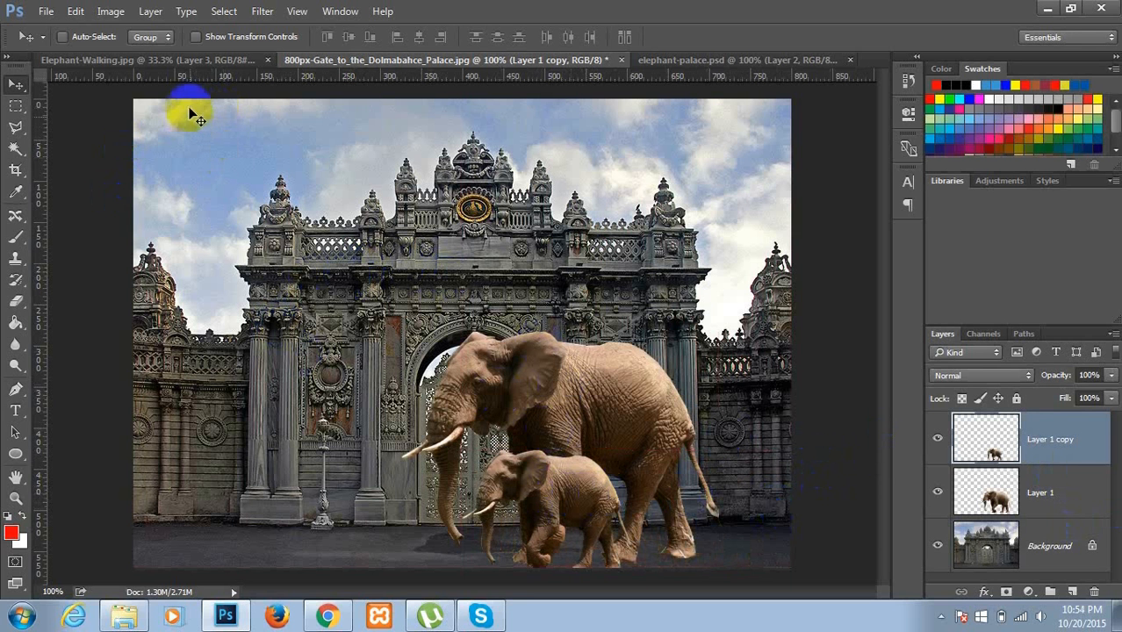
# - Check the Elephant-Walking.jpg cutout, then save the gate composite as a JPEG named elephan-palace in the du-class folder
pyautogui.click(201, 58)
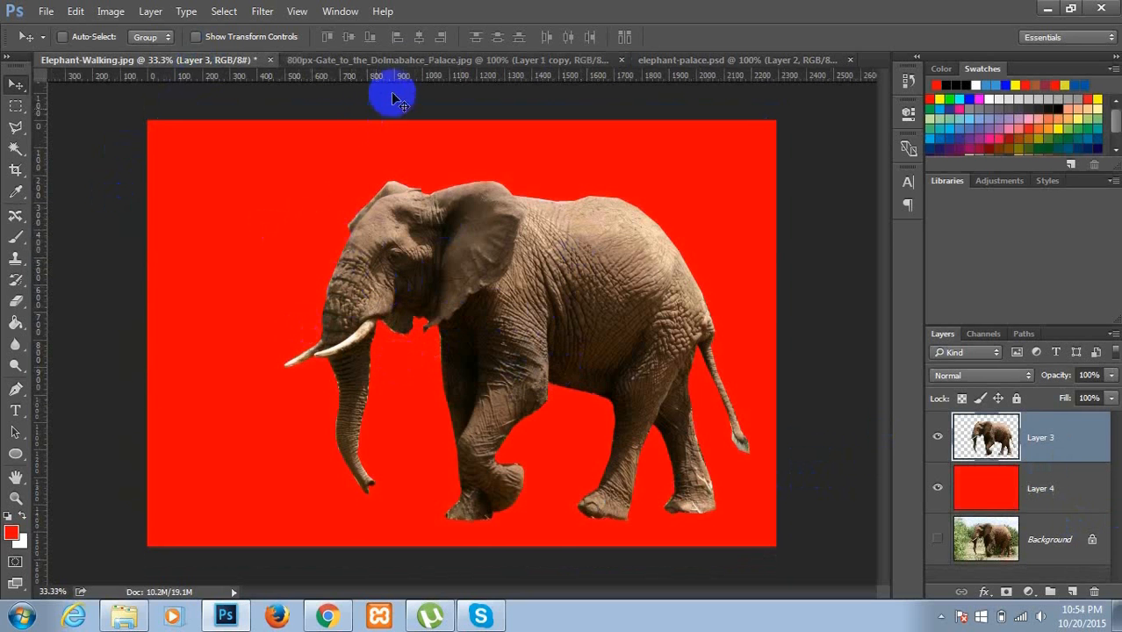
pyautogui.click(413, 60)
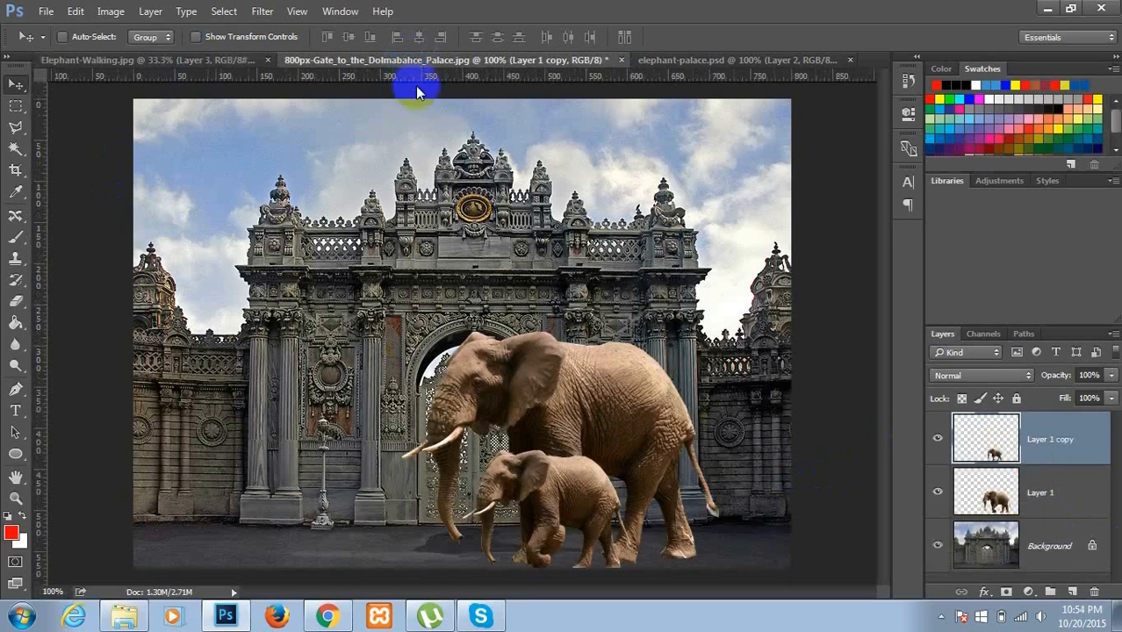
pyautogui.click(47, 13)
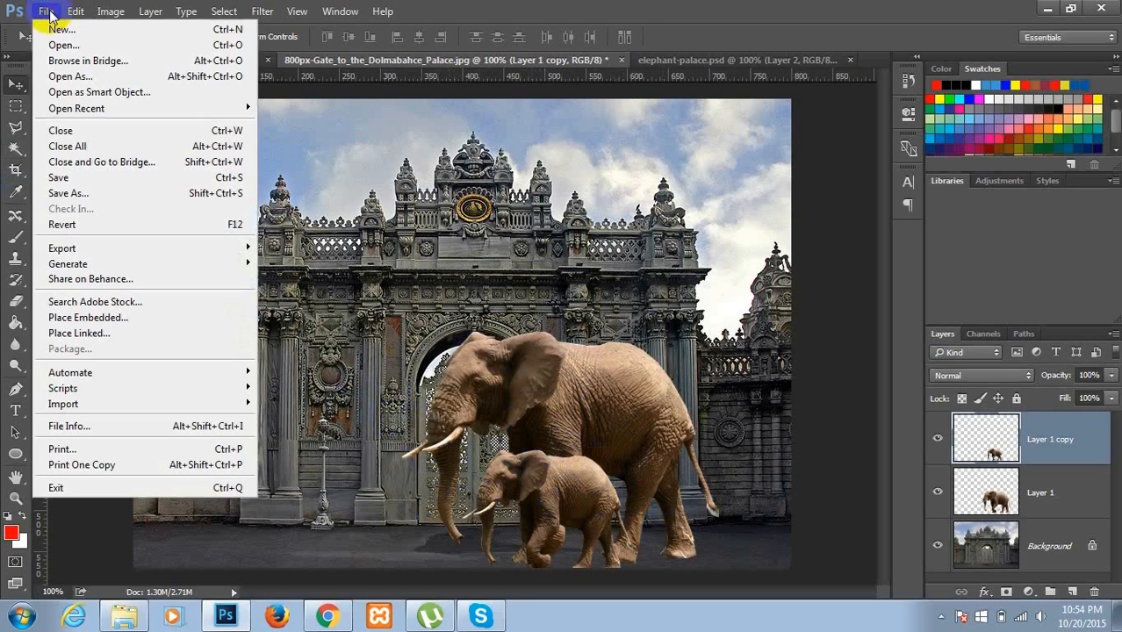
pyautogui.click(121, 195)
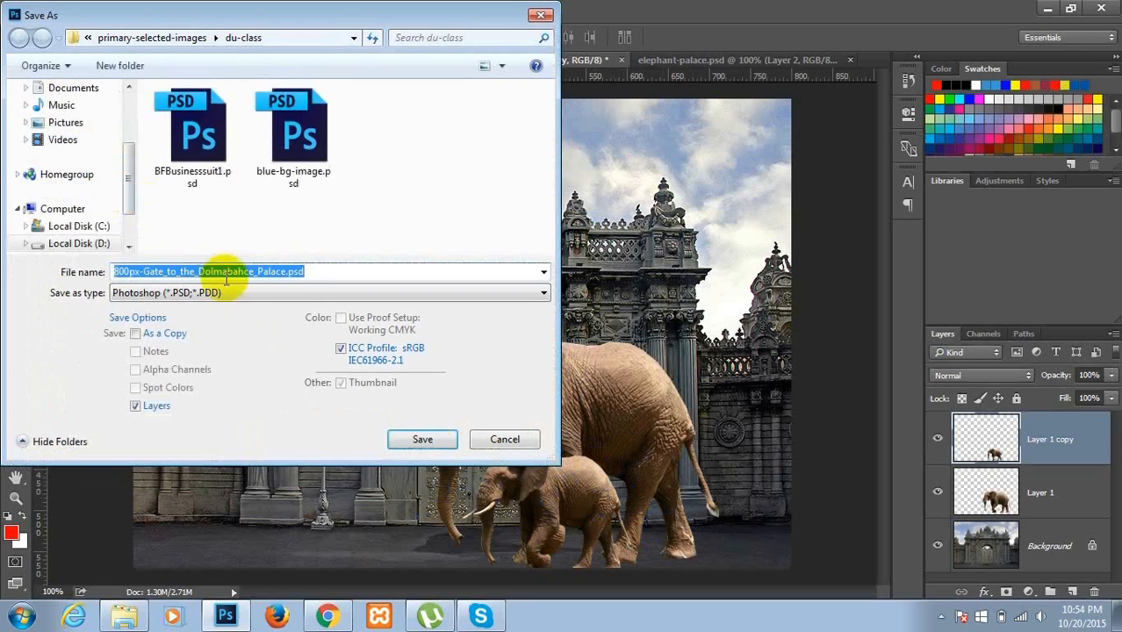
pyautogui.write('elephan')
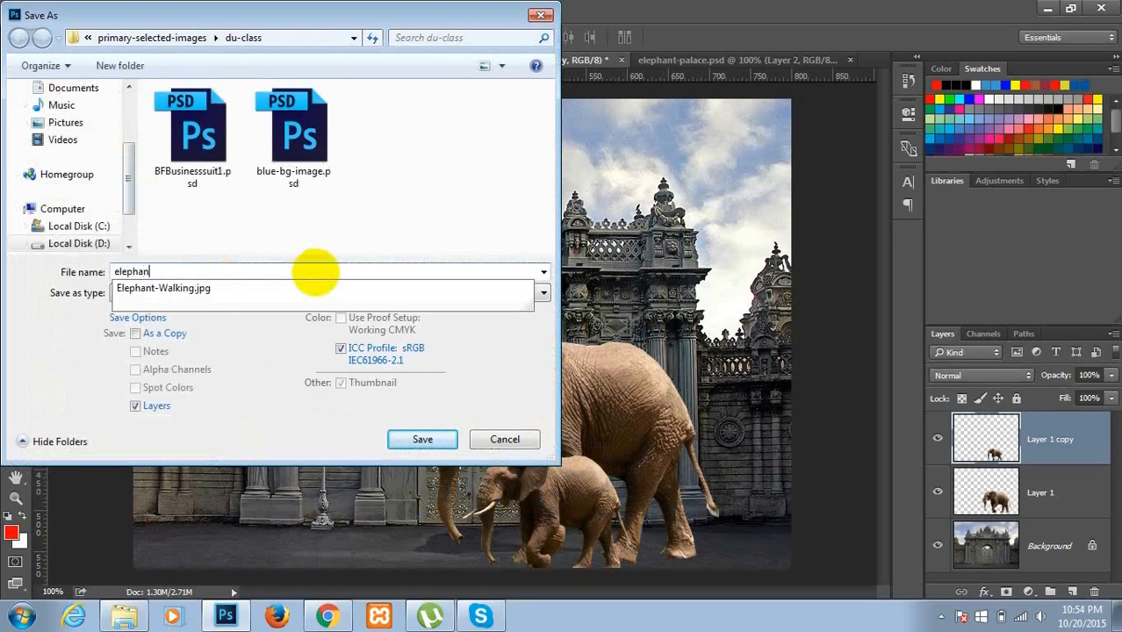
pyautogui.write('-palace')
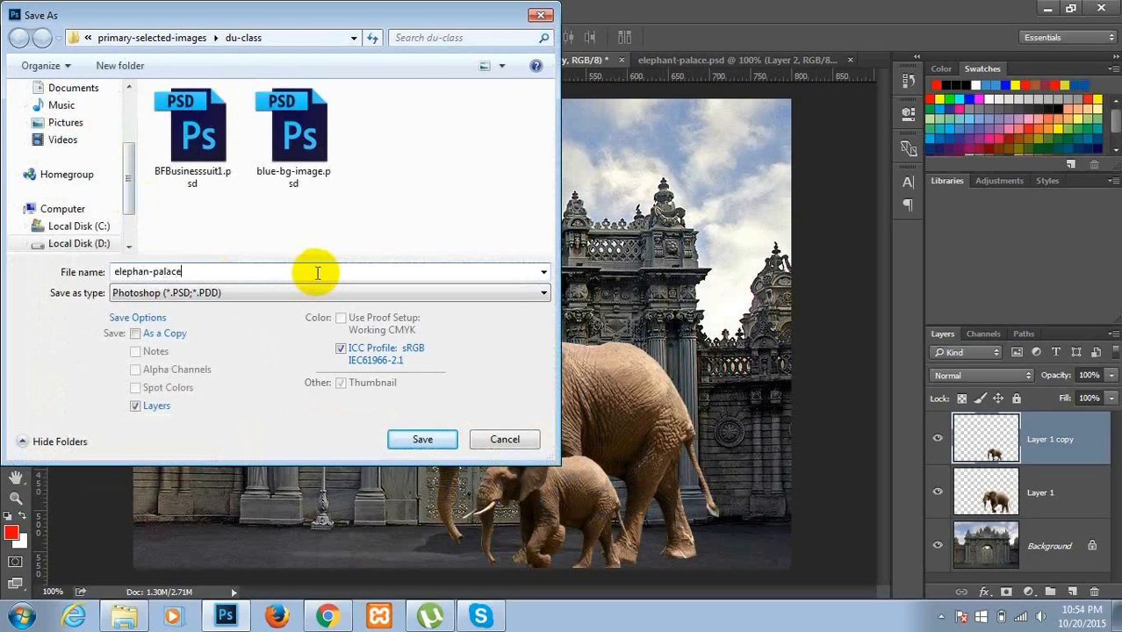
pyautogui.press('Tab')
pyautogui.press('j')
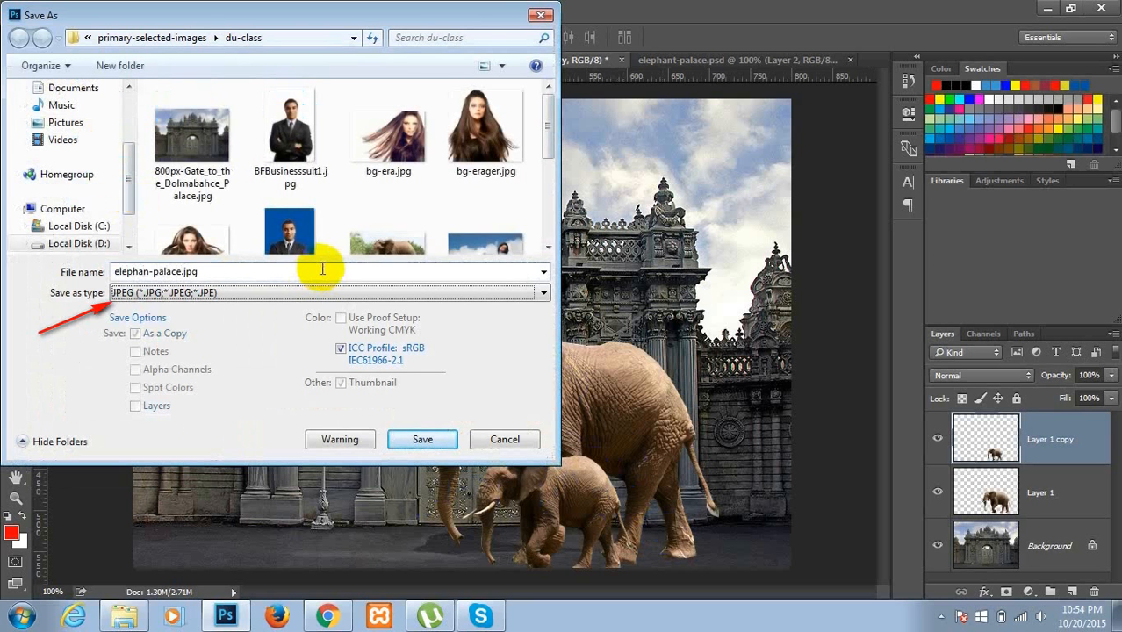
pyautogui.click(425, 443)
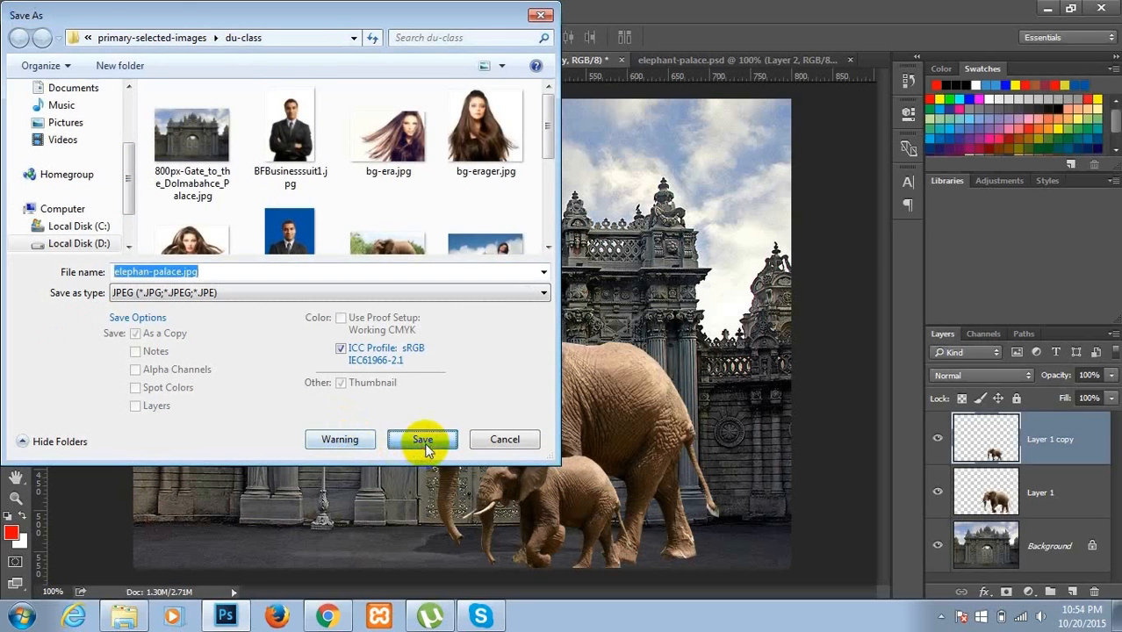
pyautogui.click(660, 152)
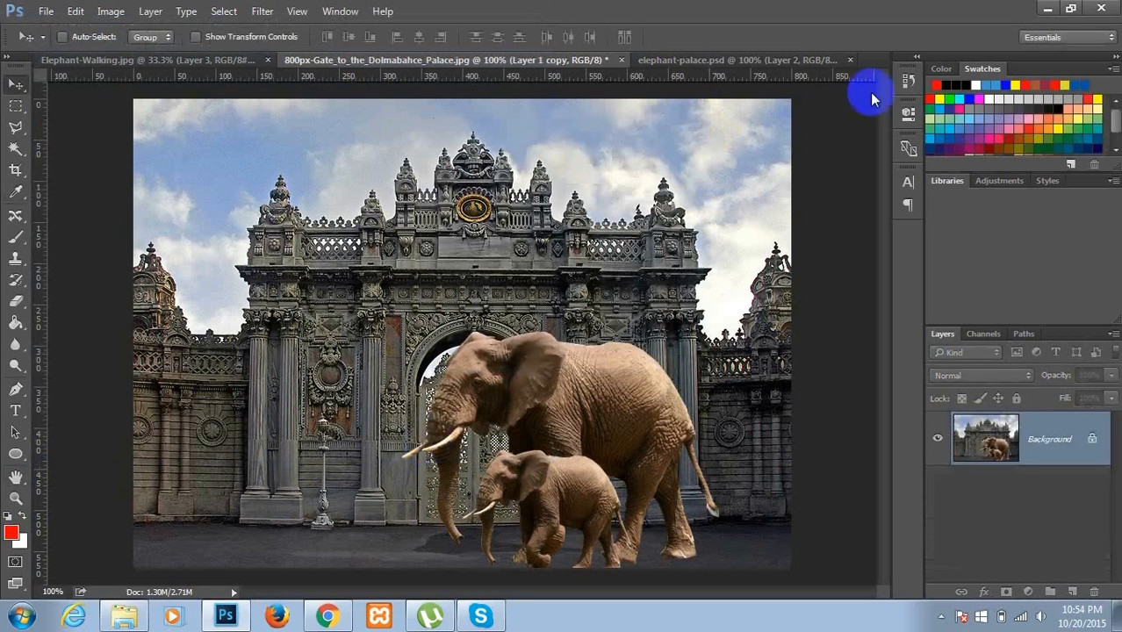
# - Switch to the du-class folder in Windows Explorer and open elephan-palace.jpg in Windows Photo Viewer
pyautogui.click(1045, 7)
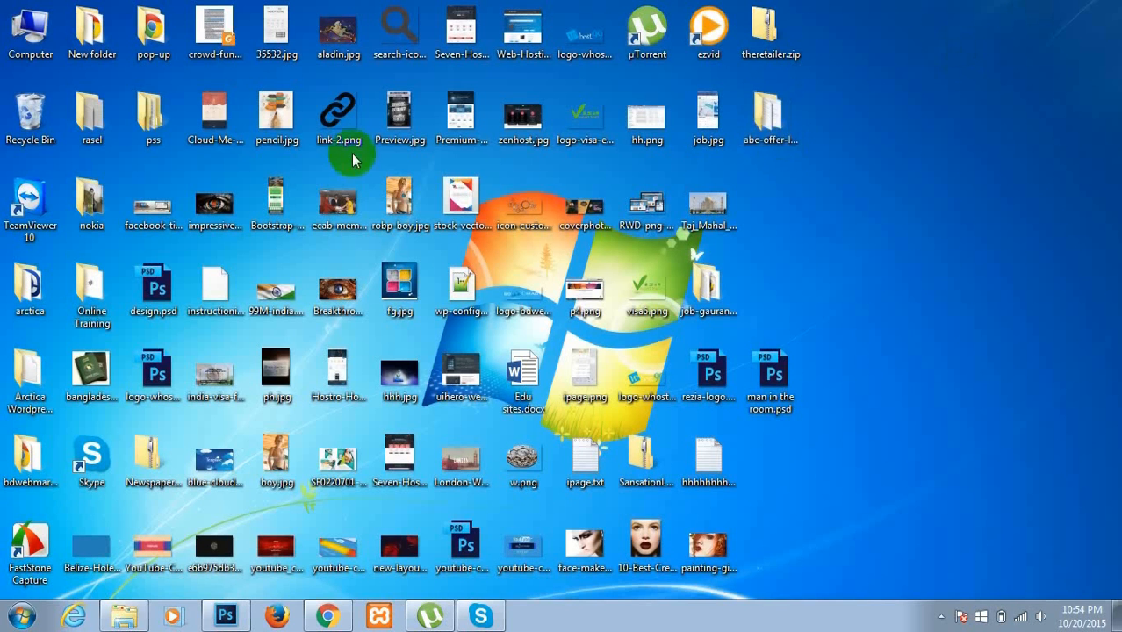
pyautogui.click(124, 617)
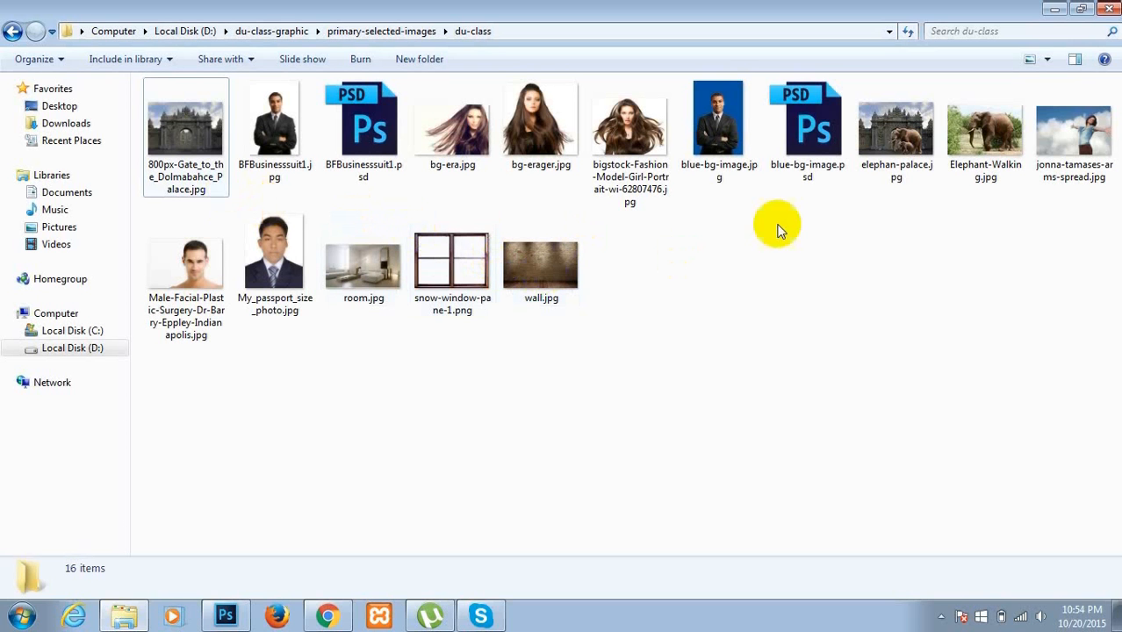
pyautogui.doubleClick(911, 146)
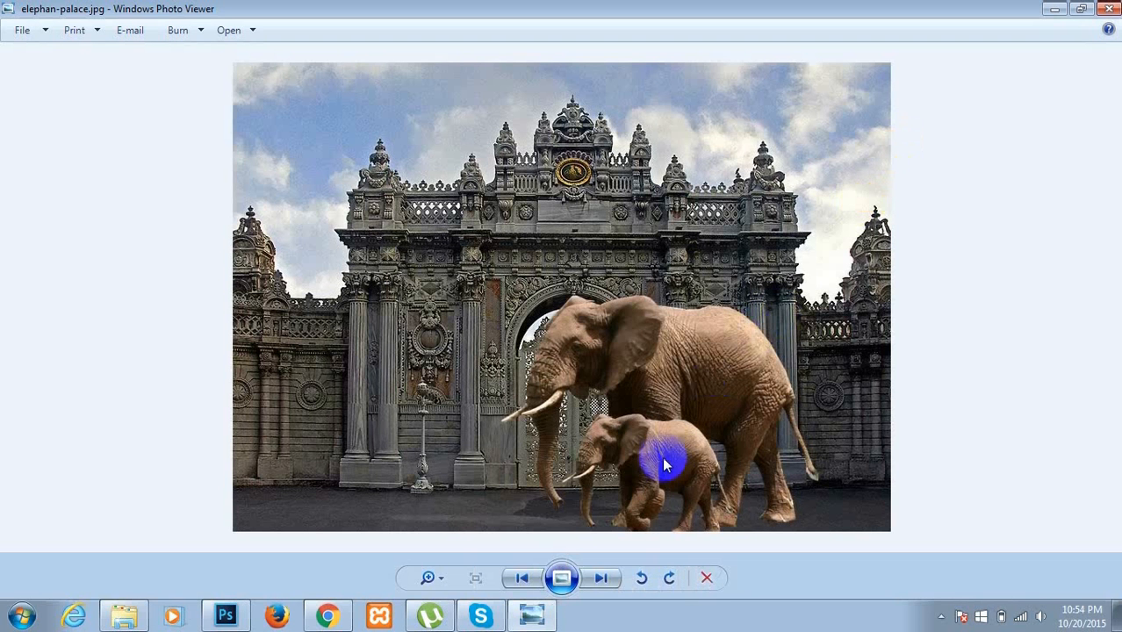
# - View the images as a full-screen slide show and compare the palace composite with the original elephant photo
pyautogui.click(562, 578)
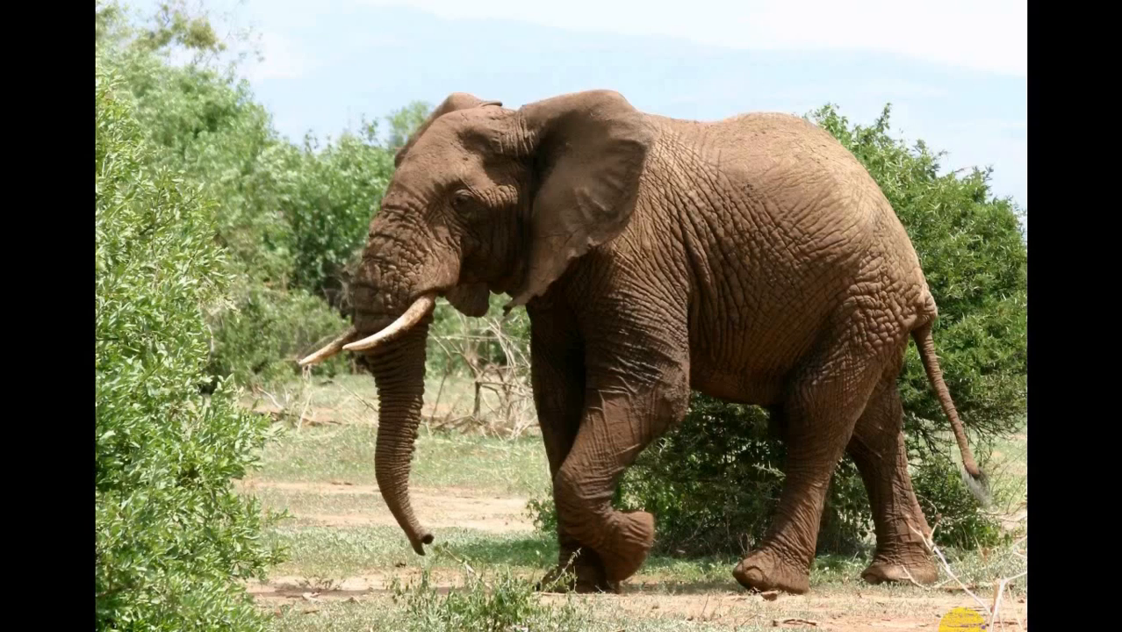
pyautogui.press('Left')
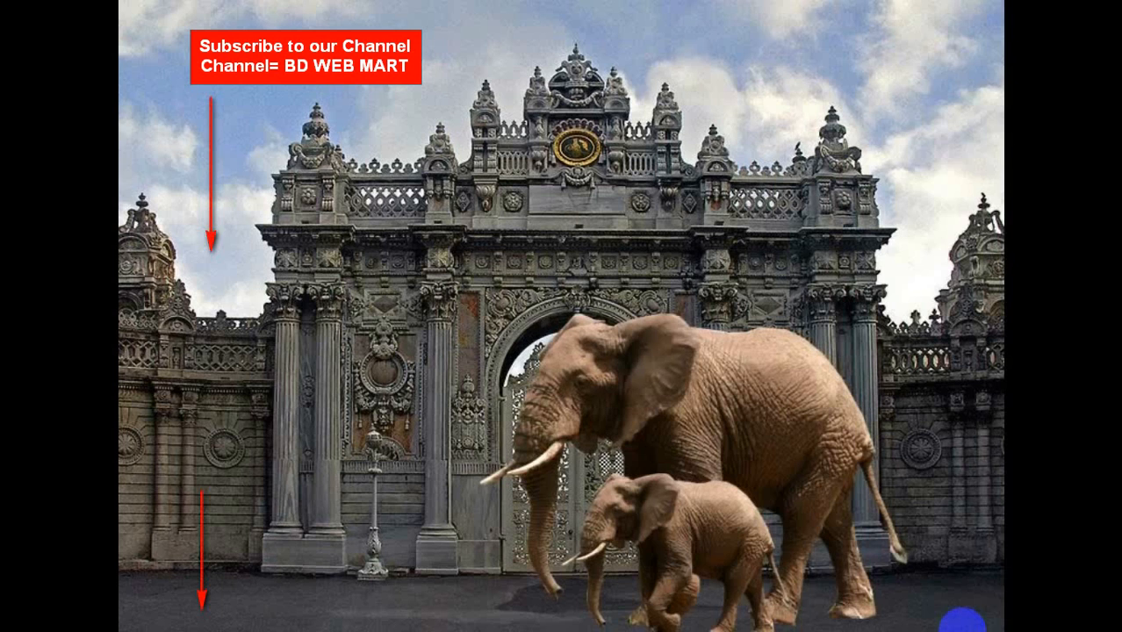
pyautogui.click(962, 629)
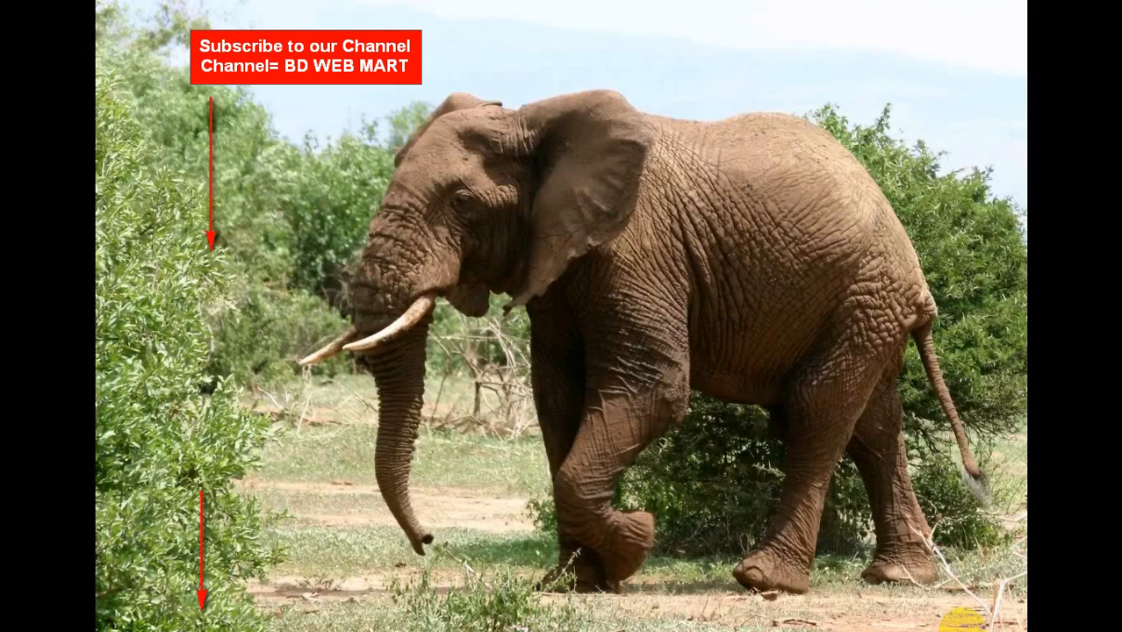
pyautogui.click(962, 623)
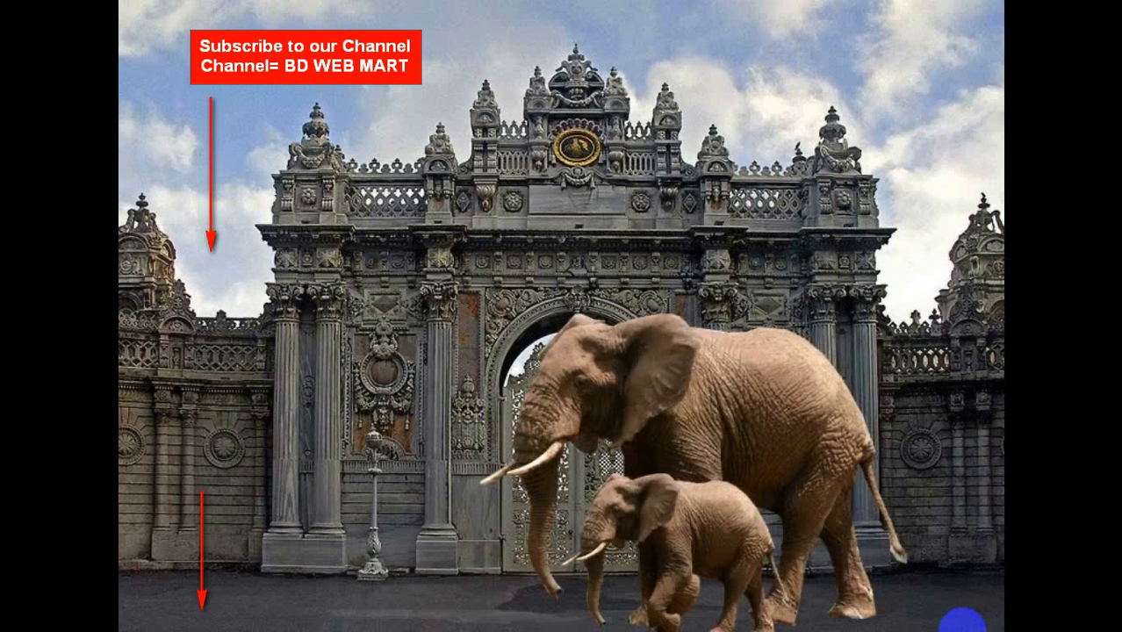